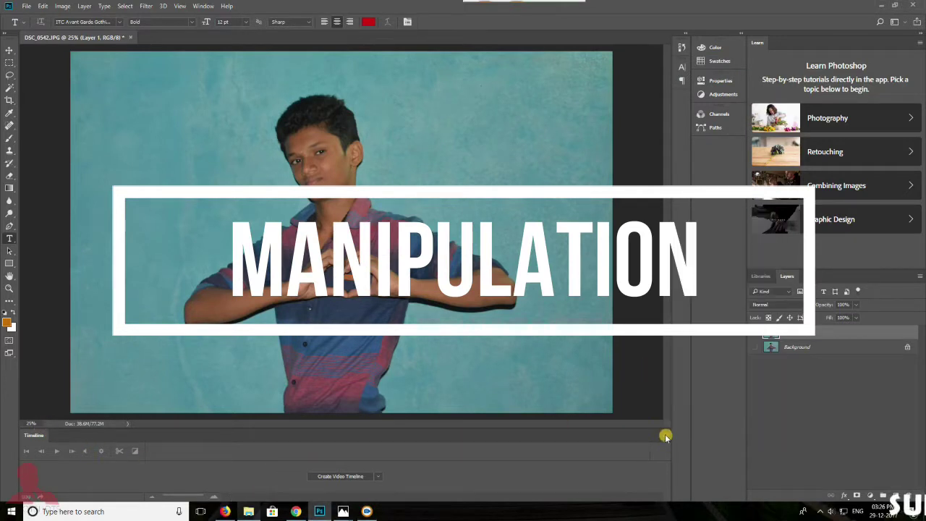
Remove the extra Layer 1 so only the boy's Background photo layer remains
{"action": "left_click", "coordinate": [9, 50]}
{"action": "key", "text": "ctrl+e"}
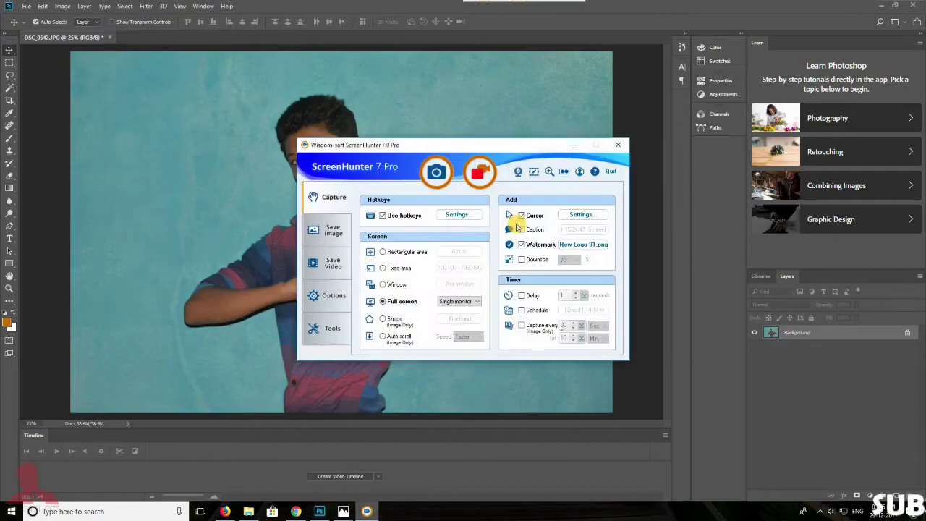
{"action": "right_click", "coordinate": [792, 332]}
Duplicate the Background layer into a Background copy layer
{"action": "left_click", "coordinate": [817, 352]}
{"action": "left_click", "coordinate": [550, 154]}
{"action": "key", "text": "p"}
{"action": "scroll", "coordinate": [287, 360], "scroll_direction": "up", "scroll_amount": 3}
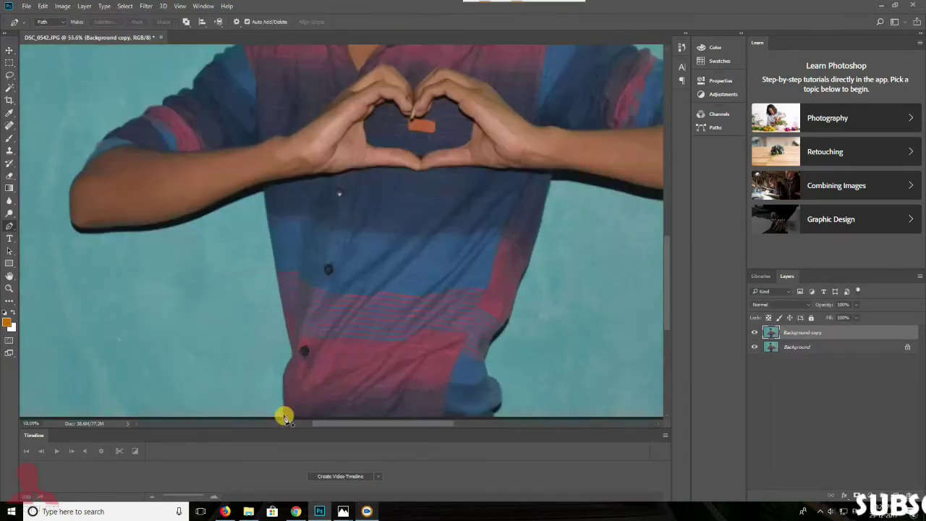
{"action": "scroll", "coordinate": [283, 402], "scroll_direction": "up", "scroll_amount": 3}
Start a pen path at the boy's waist and trace along the arm's underside to the sleeve
{"action": "left_click", "coordinate": [298, 320]}
{"action": "scroll", "coordinate": [314, 326], "scroll_direction": "up", "scroll_amount": 3}
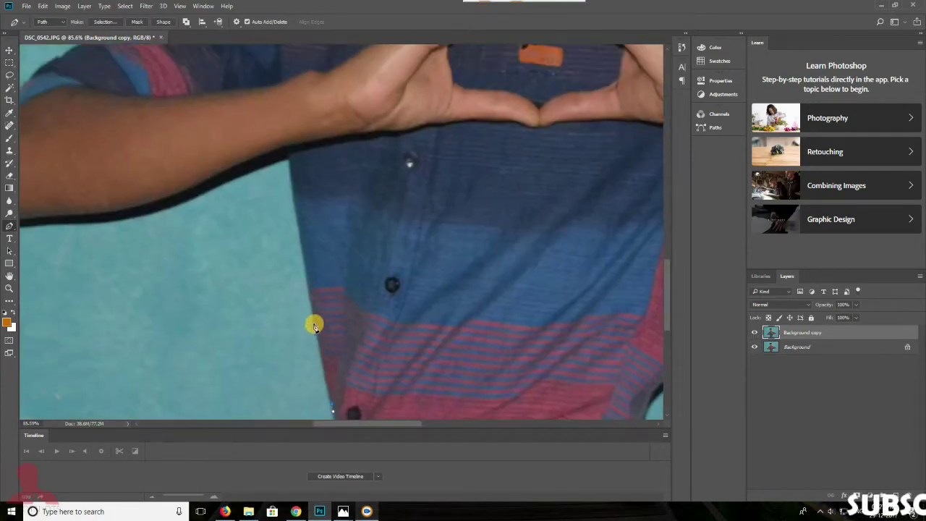
{"action": "mouse_move", "coordinate": [290, 158]}
{"action": "left_mouse_down"}
{"action": "mouse_move", "coordinate": [304, 171]}
{"action": "mouse_move", "coordinate": [490, 212]}
{"action": "left_mouse_up"}
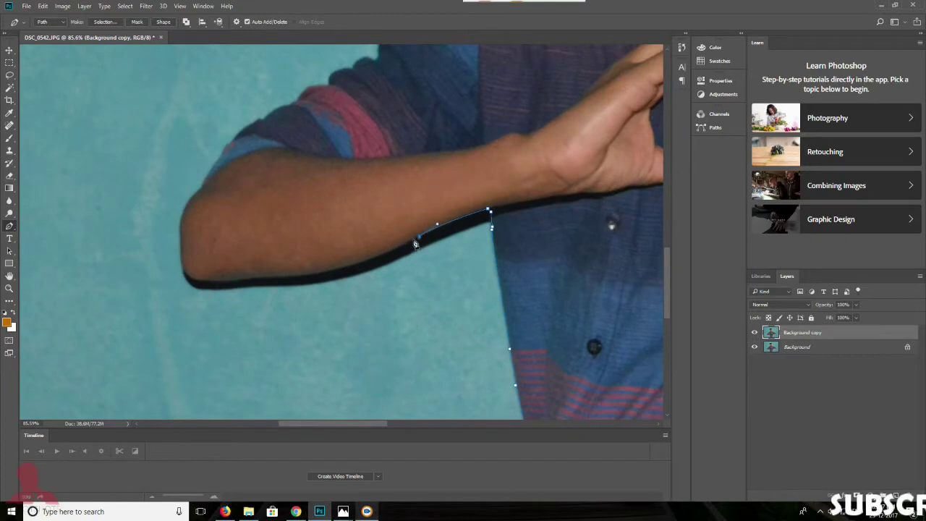
{"action": "left_click_drag", "start_coordinate": [170, 266], "coordinate": [172, 267]}
{"action": "left_click", "coordinate": [201, 188]}
{"action": "left_click_drag", "start_coordinate": [206, 183], "coordinate": [186, 225]}
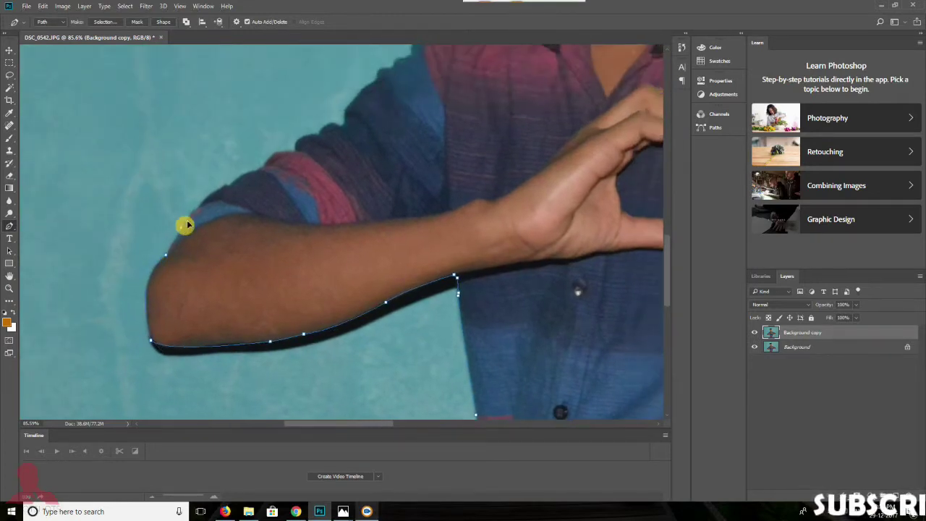
{"action": "left_click_drag", "start_coordinate": [259, 172], "coordinate": [246, 215]}
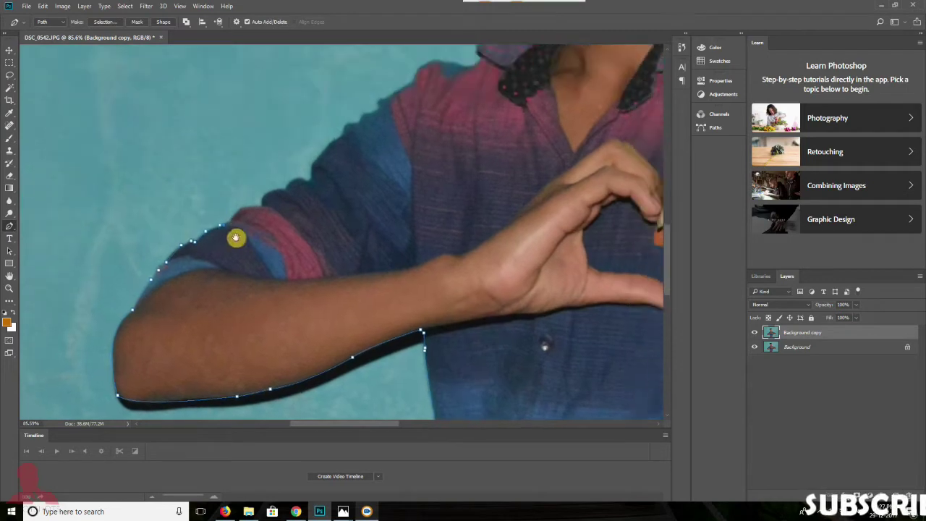
{"action": "scroll", "coordinate": [243, 217], "scroll_direction": "up", "scroll_amount": 3, "text": "alt"}
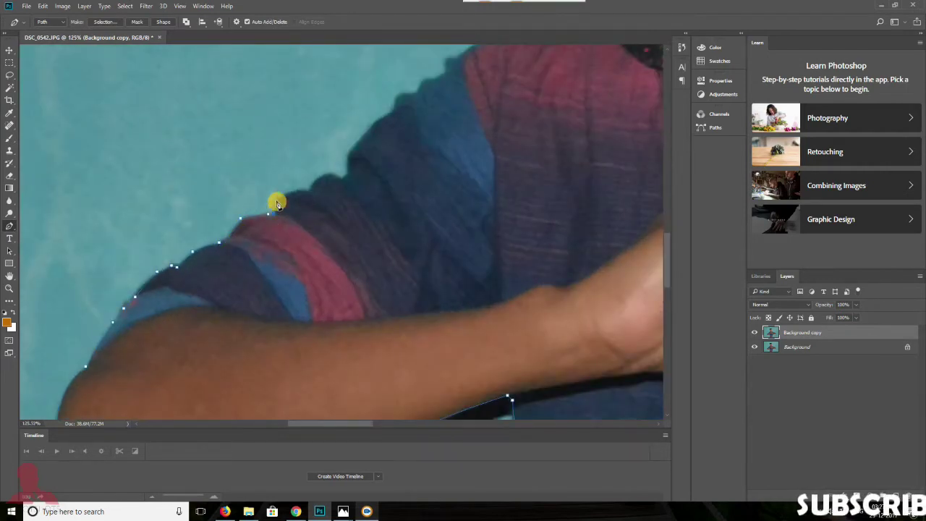
{"action": "left_click", "coordinate": [349, 166]}
Continue the pen path over the shoulder and collar up the jaw edge
{"action": "left_click_drag", "start_coordinate": [371, 137], "coordinate": [292, 247]}
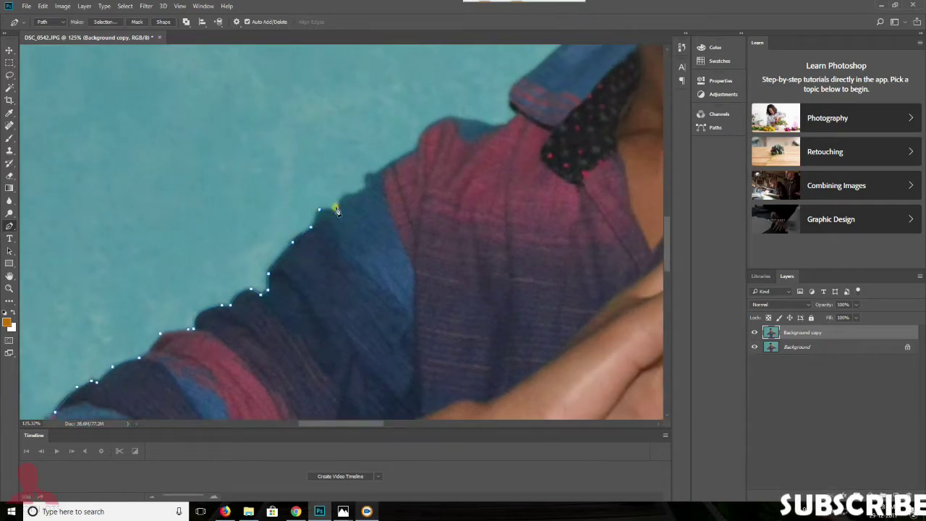
{"action": "left_click", "coordinate": [360, 190]}
{"action": "left_click", "coordinate": [365, 174]}
{"action": "left_click_drag", "start_coordinate": [386, 170], "coordinate": [288, 258]}
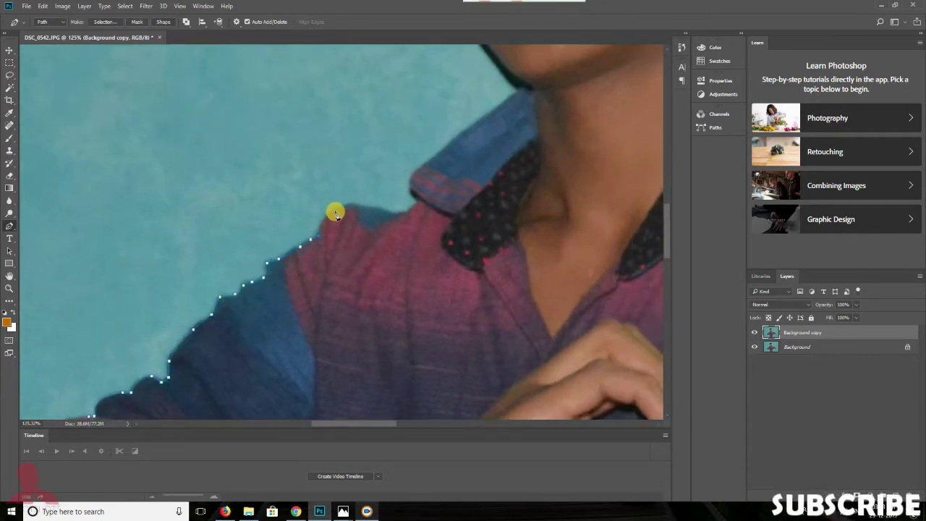
{"action": "left_click", "coordinate": [393, 216]}
{"action": "left_click_drag", "start_coordinate": [408, 206], "coordinate": [307, 269]}
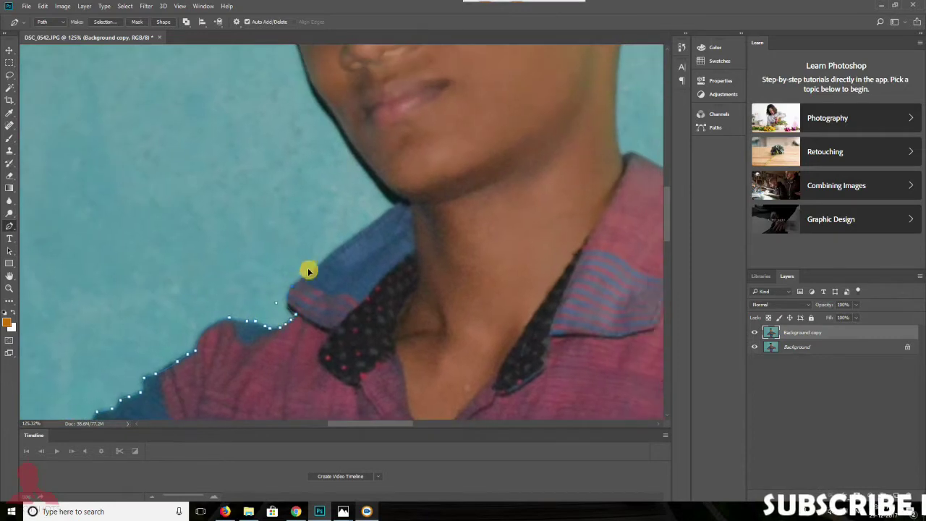
{"action": "left_click_drag", "start_coordinate": [397, 209], "coordinate": [401, 395]}
{"action": "left_click", "coordinate": [358, 346]}
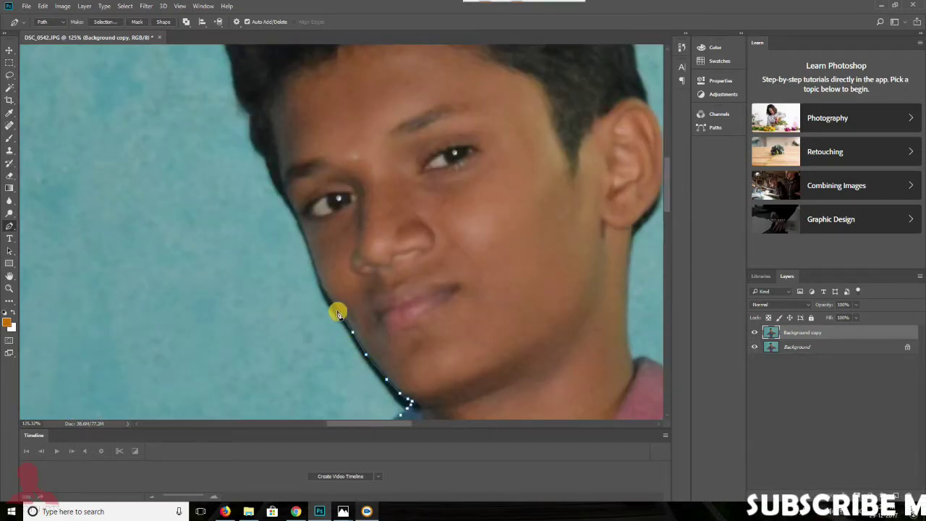
{"action": "left_click_drag", "start_coordinate": [338, 313], "coordinate": [349, 386]}
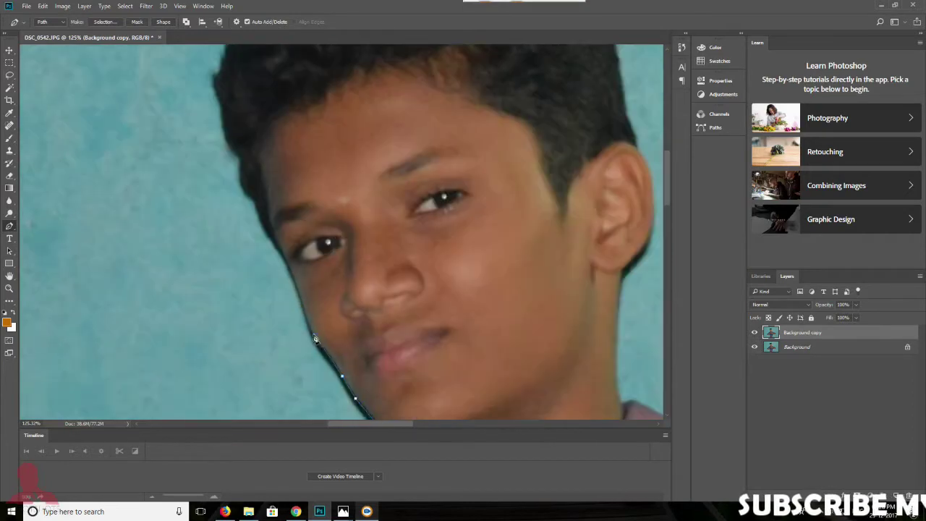
{"action": "mouse_move", "coordinate": [304, 309]}
{"action": "left_mouse_down"}
{"action": "mouse_move", "coordinate": [326, 340]}
{"action": "mouse_move", "coordinate": [316, 353]}
{"action": "mouse_move", "coordinate": [345, 372]}
{"action": "mouse_move", "coordinate": [369, 242]}
{"action": "left_mouse_up"}
Extend the pen path around the hair and ear down to the neck
{"action": "scroll", "coordinate": [369, 243], "scroll_direction": "down", "scroll_amount": 1}
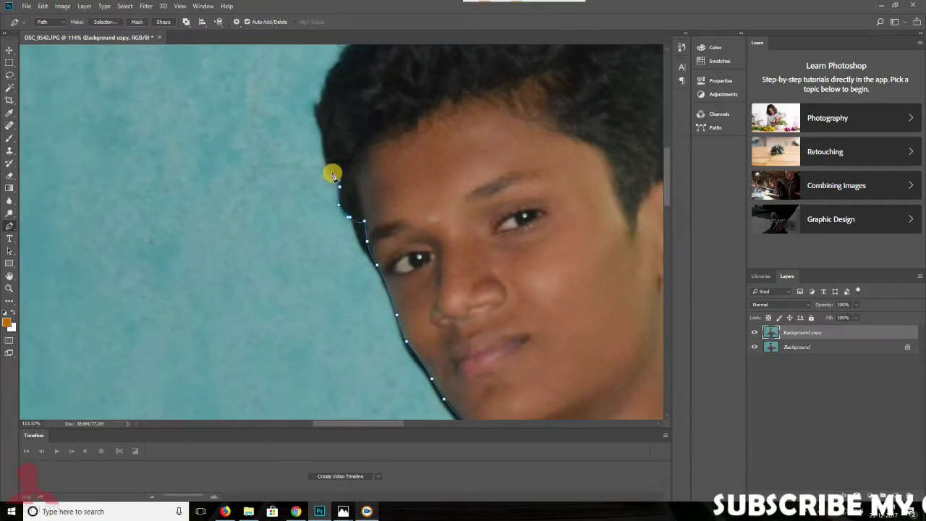
{"action": "left_click_drag", "start_coordinate": [333, 175], "coordinate": [316, 201]}
{"action": "left_click_drag", "start_coordinate": [348, 90], "coordinate": [244, 206]}
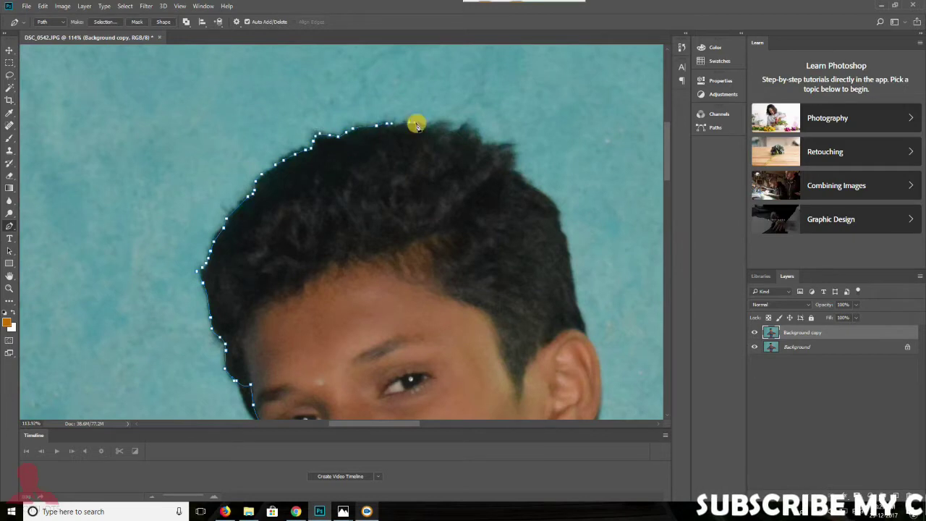
{"action": "left_click_drag", "start_coordinate": [567, 242], "coordinate": [366, 223]}
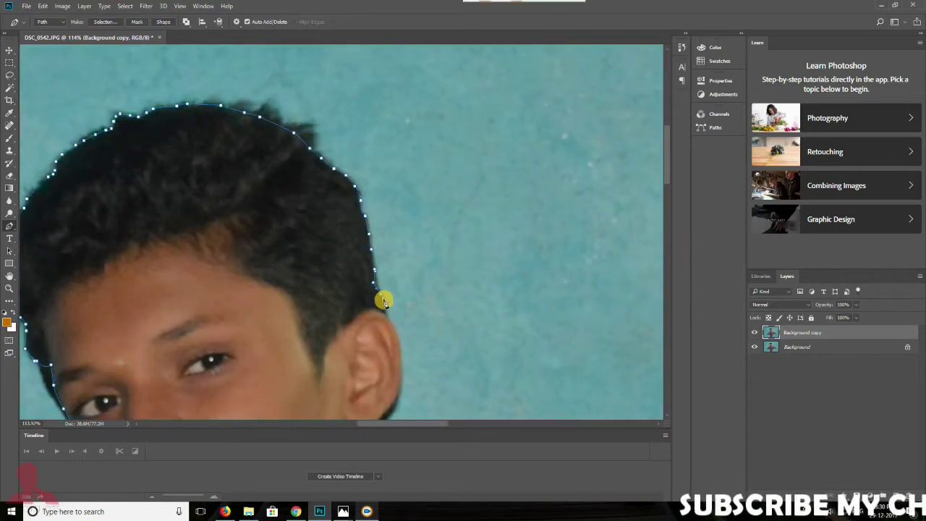
{"action": "left_click_drag", "start_coordinate": [404, 364], "coordinate": [383, 296]}
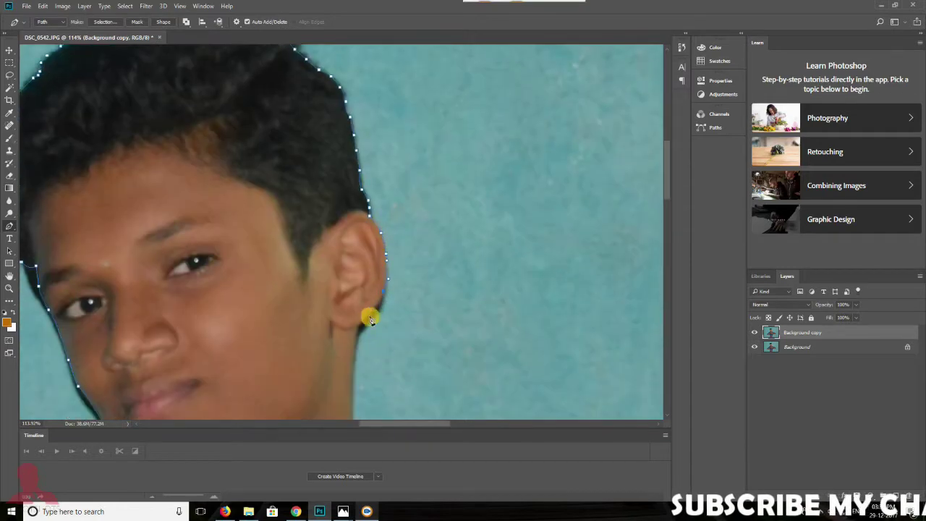
{"action": "left_click", "coordinate": [355, 410]}
Trace the path across the collar and far shoulder, around the elbow and along the arm's underside
{"action": "left_click_drag", "start_coordinate": [356, 411], "coordinate": [305, 302]}
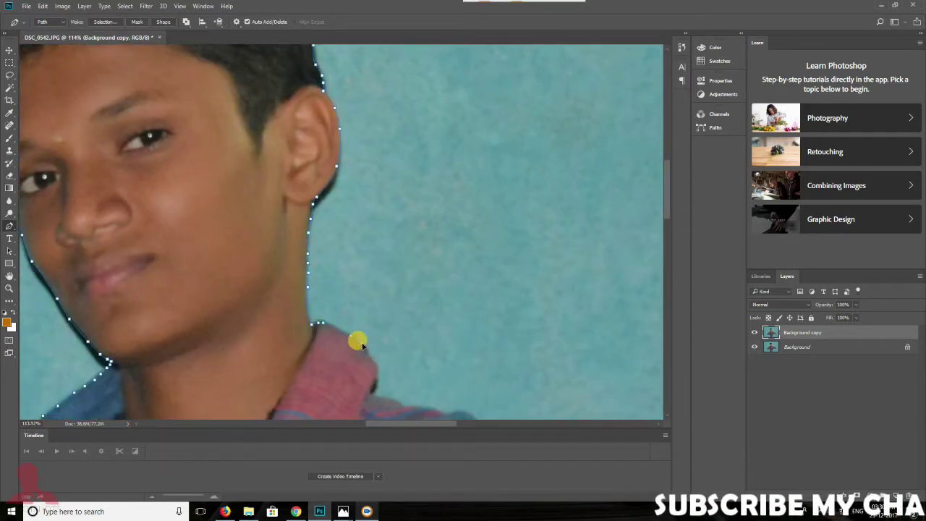
{"action": "left_click_drag", "start_coordinate": [378, 374], "coordinate": [376, 295]}
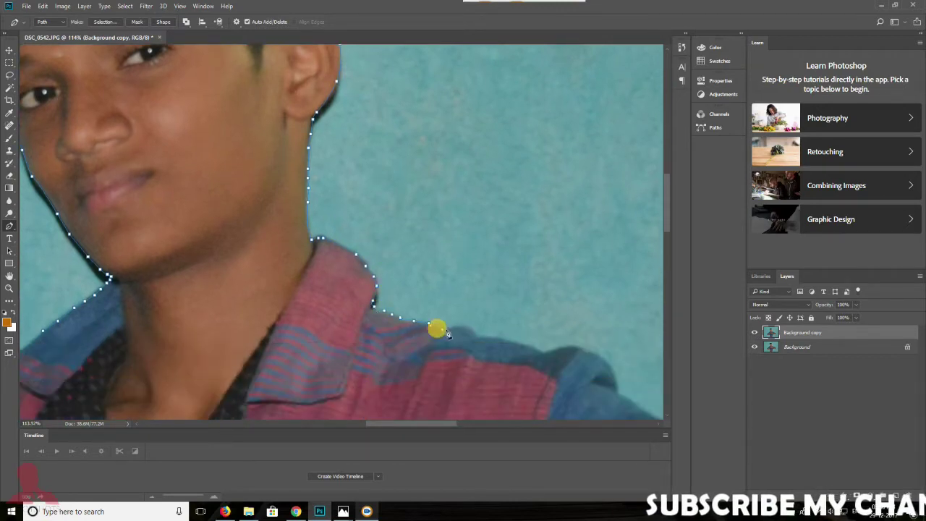
{"action": "left_click_drag", "start_coordinate": [620, 399], "coordinate": [404, 249]}
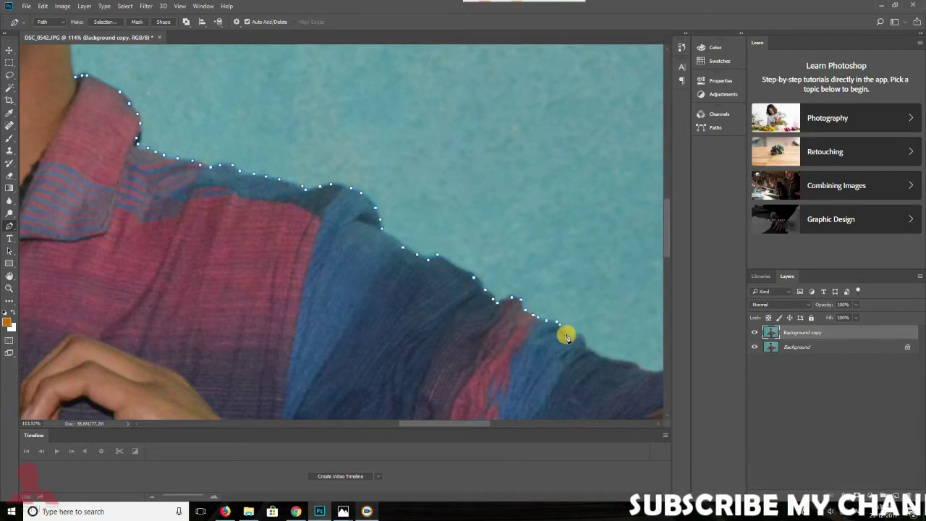
{"action": "left_click_drag", "start_coordinate": [597, 357], "coordinate": [470, 254]}
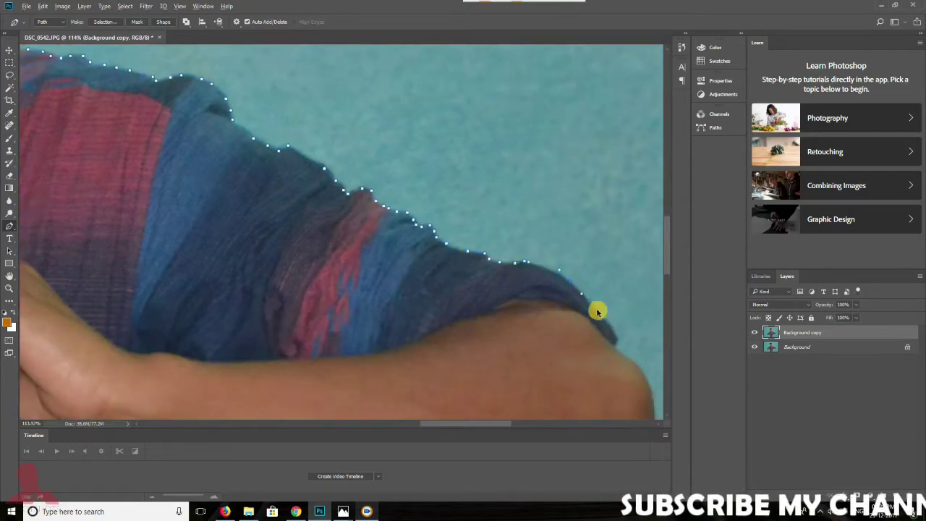
{"action": "left_click_drag", "start_coordinate": [603, 315], "coordinate": [492, 239]}
{"action": "scroll", "coordinate": [521, 278], "scroll_direction": "up", "scroll_amount": 2}
{"action": "scroll", "coordinate": [459, 248], "scroll_direction": "up", "scroll_amount": 3}
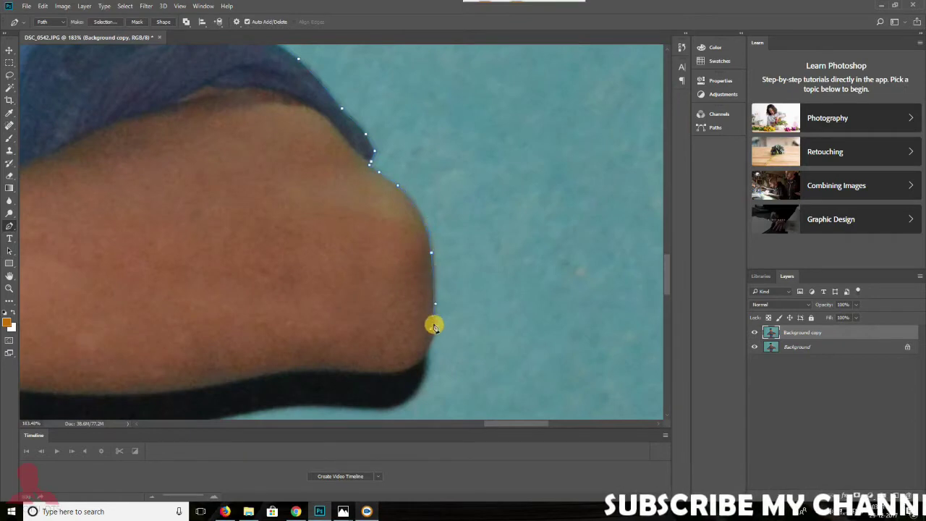
{"action": "left_click_drag", "start_coordinate": [374, 375], "coordinate": [393, 215]}
{"action": "left_click_drag", "start_coordinate": [190, 232], "coordinate": [348, 213]}
{"action": "left_click", "coordinate": [525, 262]}
{"action": "left_click", "coordinate": [410, 232]}
{"action": "left_click", "coordinate": [317, 211]}
{"action": "left_click", "coordinate": [260, 197]}
{"action": "left_click", "coordinate": [167, 197]}
Run the path down the shirt side to the bottom edge and copy the selected boy to a new layer
{"action": "mouse_move", "coordinate": [167, 197]}
{"action": "left_mouse_down"}
{"action": "mouse_move", "coordinate": [375, 191]}
{"action": "mouse_move", "coordinate": [365, 91]}
{"action": "left_mouse_up"}
{"action": "mouse_move", "coordinate": [362, 205]}
{"action": "left_mouse_down"}
{"action": "mouse_move", "coordinate": [364, 101]}
{"action": "mouse_move", "coordinate": [435, 111]}
{"action": "mouse_move", "coordinate": [380, 180]}
{"action": "left_mouse_up"}
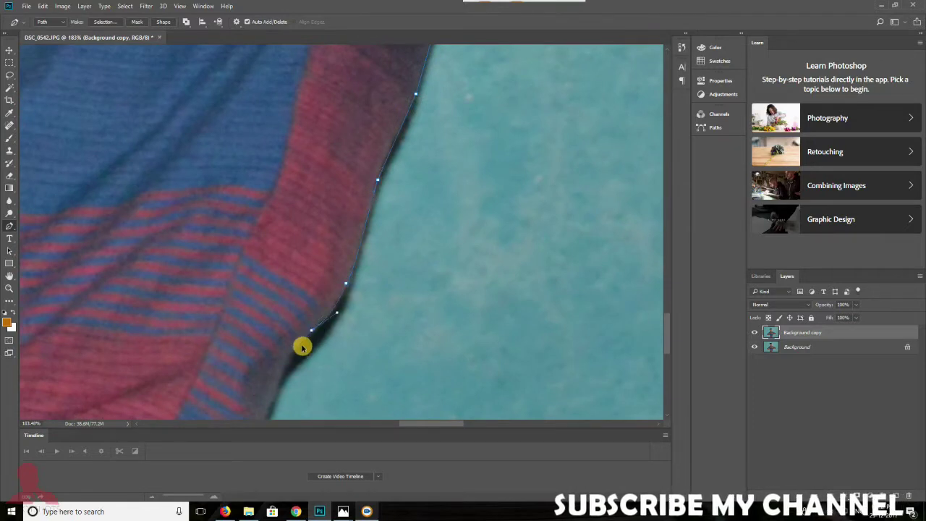
{"action": "left_click", "coordinate": [284, 380]}
{"action": "left_click_drag", "start_coordinate": [283, 379], "coordinate": [366, 204]}
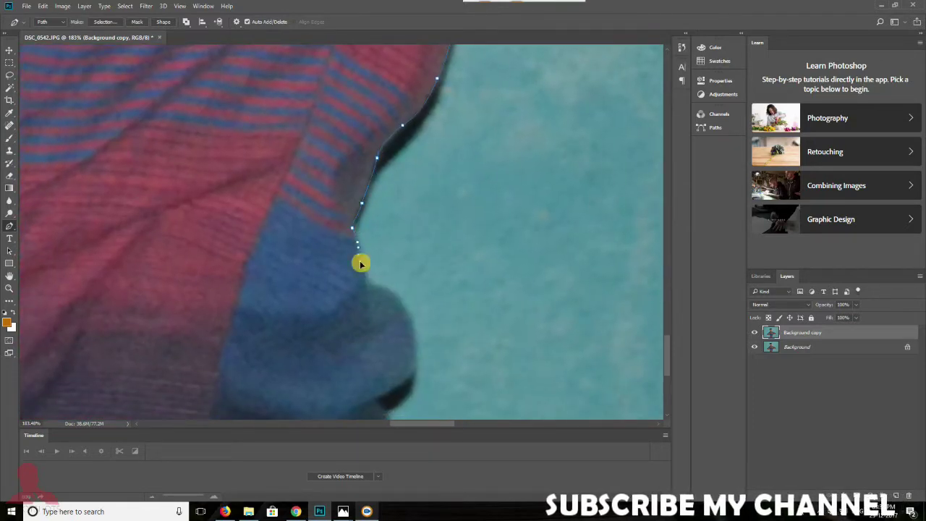
{"action": "left_click_drag", "start_coordinate": [414, 340], "coordinate": [337, 207]}
{"action": "left_click", "coordinate": [401, 263]}
{"action": "key", "text": "ctrl+Return"}
{"action": "key", "text": "ctrl+0"}
Hide the original backgrounds, place Over the clouds, and position the boy's layer above it
{"action": "key", "text": "ctrl+j"}
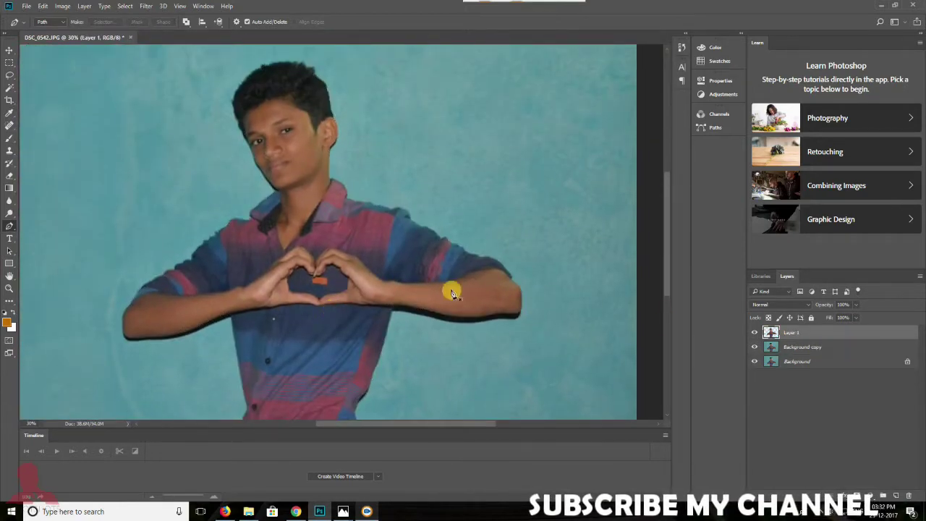
{"action": "left_click", "coordinate": [757, 346]}
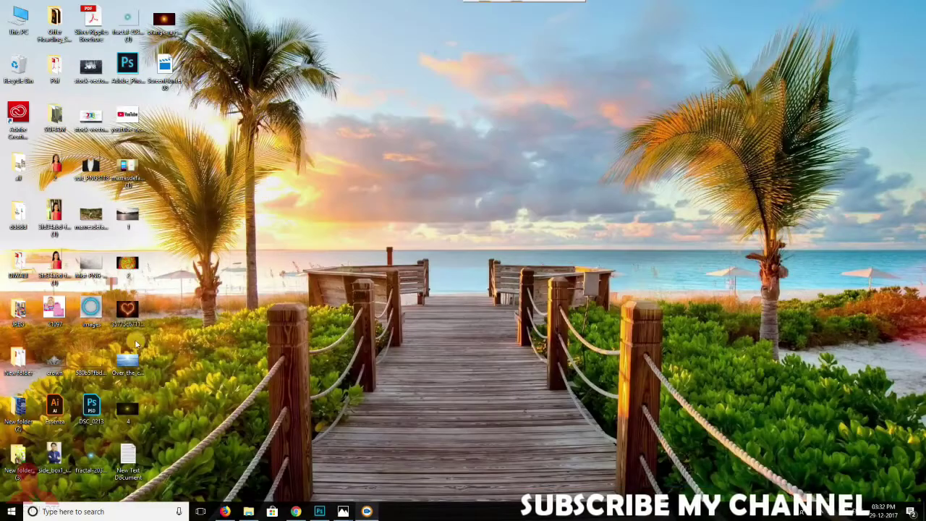
{"action": "left_click_drag", "start_coordinate": [127, 359], "coordinate": [340, 232]}
{"action": "key", "text": "Return"}
{"action": "left_click_drag", "start_coordinate": [773, 327], "coordinate": [773, 355]}
{"action": "key", "text": "v"}
{"action": "left_click_drag", "start_coordinate": [376, 311], "coordinate": [350, 319]}
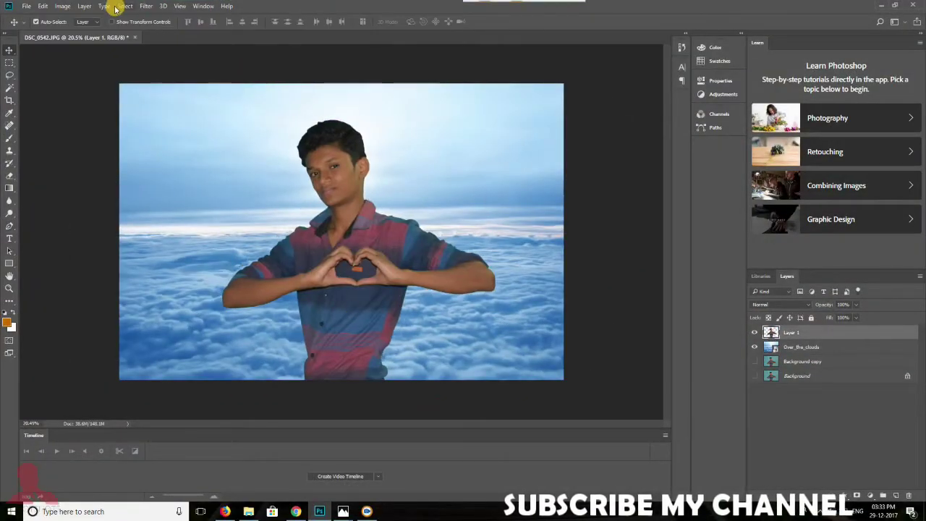
Apply Camera Raw to the boy with lowered highlights and lifted shadows and blacks
{"action": "key", "text": "ctrl+shift+a"}
{"action": "mouse_move", "coordinate": [588, 229]}
{"action": "left_mouse_down"}
{"action": "mouse_move", "coordinate": [563, 231]}
{"action": "mouse_move", "coordinate": [614, 244]}
{"action": "left_mouse_up"}
{"action": "mouse_move", "coordinate": [588, 273]}
{"action": "left_mouse_down"}
{"action": "mouse_move", "coordinate": [567, 278]}
{"action": "mouse_move", "coordinate": [605, 275]}
{"action": "mouse_move", "coordinate": [586, 298]}
{"action": "mouse_move", "coordinate": [619, 296]}
{"action": "left_mouse_up"}
{"action": "left_click", "coordinate": [634, 483]}
{"action": "scroll", "coordinate": [343, 200], "scroll_direction": "down", "scroll_amount": 3}
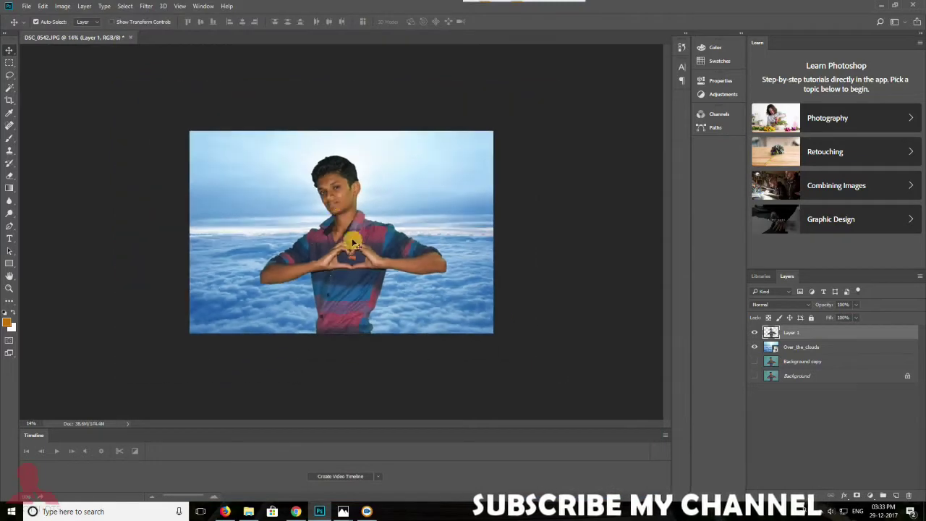
Copy the Background copy selection onto a new Layer 2, then reselect Layer 1
{"action": "left_click", "coordinate": [773, 362]}
{"action": "key", "text": "ctrl+j"}
{"action": "left_click", "coordinate": [344, 202]}
{"action": "scroll", "coordinate": [362, 214], "scroll_direction": "up", "scroll_amount": 3}
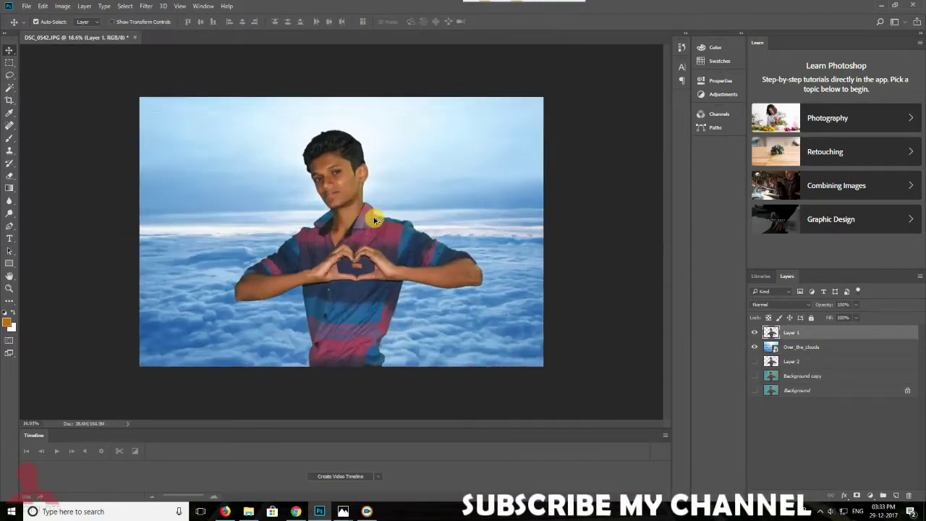
{"action": "scroll", "coordinate": [340, 210], "scroll_direction": "up", "scroll_amount": 1}
{"action": "scroll", "coordinate": [359, 196], "scroll_direction": "down", "scroll_amount": 2}
Preview Color Balance on the clouds with red +33 plus added magenta and blue
{"action": "left_click", "coordinate": [480, 268]}
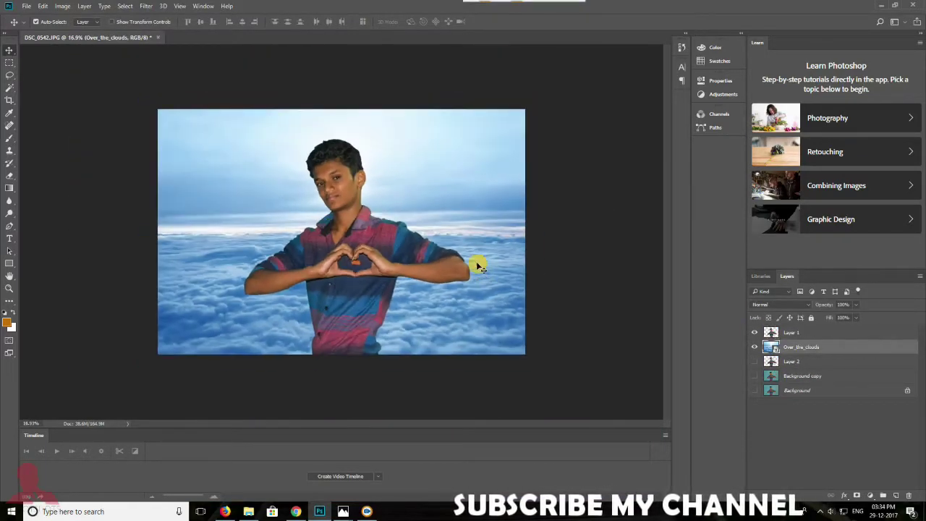
{"action": "left_click", "coordinate": [62, 6]}
{"action": "left_click", "coordinate": [192, 89]}
{"action": "mouse_move", "coordinate": [585, 170]}
{"action": "left_mouse_down"}
{"action": "mouse_move", "coordinate": [554, 172]}
{"action": "mouse_move", "coordinate": [633, 171]}
{"action": "left_mouse_up"}
{"action": "mouse_move", "coordinate": [587, 192]}
{"action": "left_mouse_down"}
{"action": "mouse_move", "coordinate": [537, 192]}
{"action": "mouse_move", "coordinate": [630, 181]}
{"action": "mouse_move", "coordinate": [576, 189]}
{"action": "left_mouse_up"}
{"action": "mouse_move", "coordinate": [632, 171]}
{"action": "left_mouse_down"}
{"action": "mouse_move", "coordinate": [571, 182]}
{"action": "mouse_move", "coordinate": [593, 178]}
{"action": "left_mouse_up"}
Apply the Color Balance to the clouds and add a new layer above Over_the_clouds
{"action": "key", "text": "Return"}
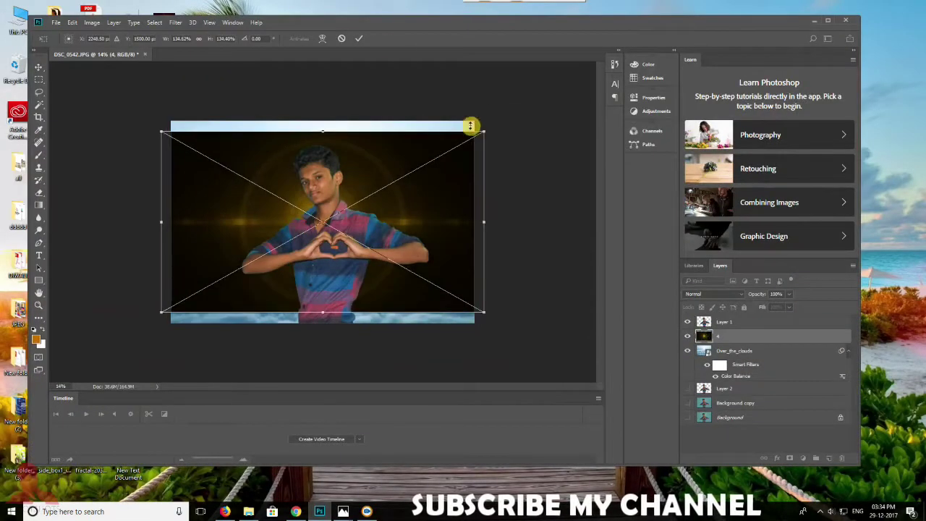
{"action": "scroll", "coordinate": [712, 295], "scroll_direction": "down", "scroll_amount": 8}
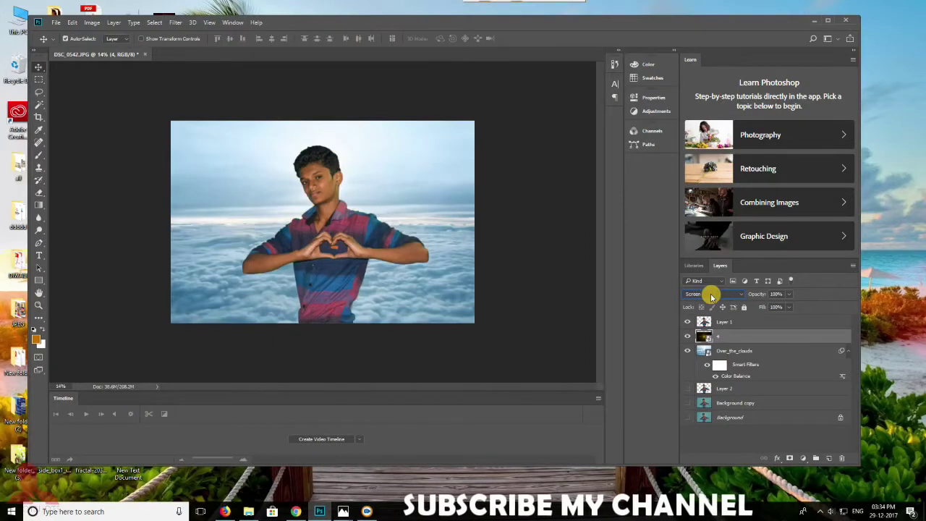
{"action": "left_click", "coordinate": [692, 362]}
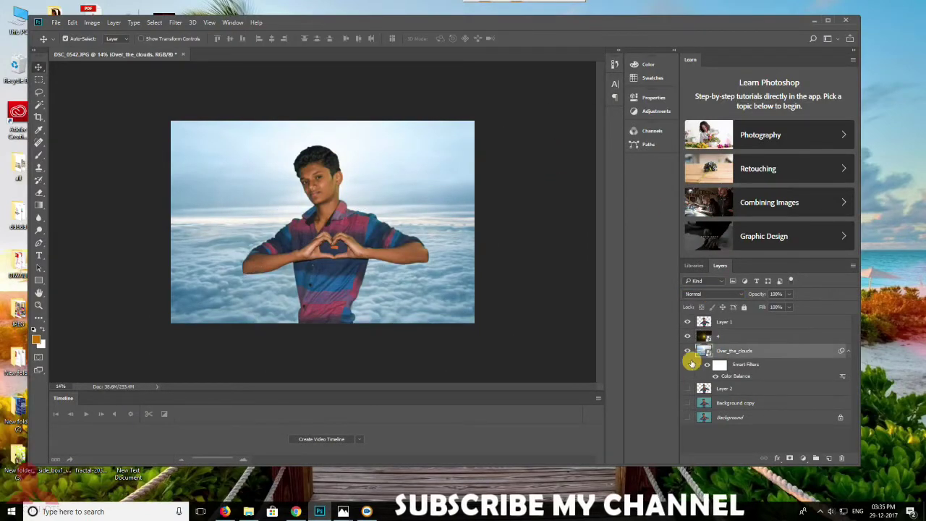
{"action": "left_click", "coordinate": [829, 459]}
Fill the new layer with orange to warm the clouds
{"action": "key", "text": "alt+BackSpace"}
{"action": "scroll", "coordinate": [711, 296], "scroll_direction": "down", "scroll_amount": 6}
{"action": "scroll", "coordinate": [711, 296], "scroll_direction": "down", "scroll_amount": 5}
{"action": "scroll", "coordinate": [711, 295], "scroll_direction": "down", "scroll_amount": 4}
{"action": "scroll", "coordinate": [711, 295], "scroll_direction": "down", "scroll_amount": 5}
{"action": "scroll", "coordinate": [711, 295], "scroll_direction": "down", "scroll_amount": 5}
Apply Selective Color to Layer 1 with Reds black reduced to -81
{"action": "left_click", "coordinate": [409, 269]}
{"action": "left_click", "coordinate": [92, 21]}
{"action": "left_click", "coordinate": [232, 196]}
{"action": "left_click_drag", "start_coordinate": [103, 272], "coordinate": [65, 272]}
{"action": "left_click_drag", "start_coordinate": [104, 252], "coordinate": [103, 255]}
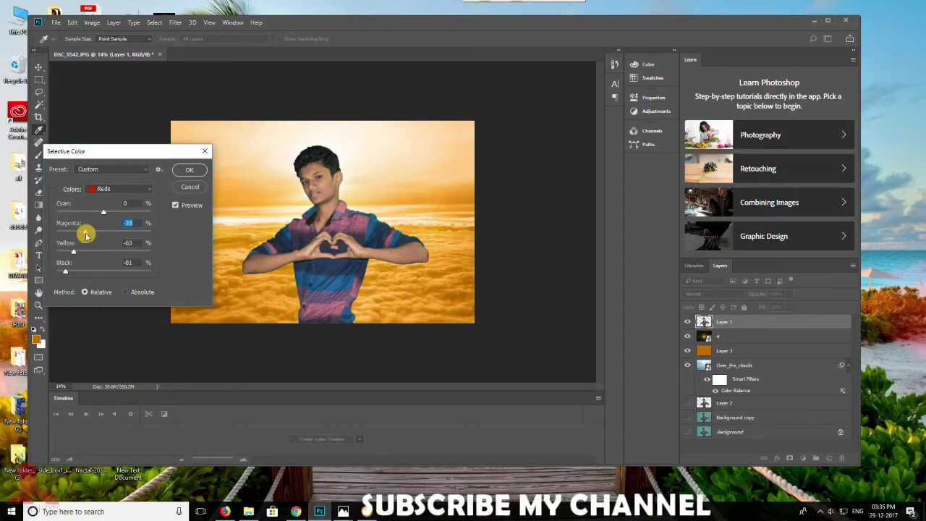
{"action": "key", "text": "Return"}
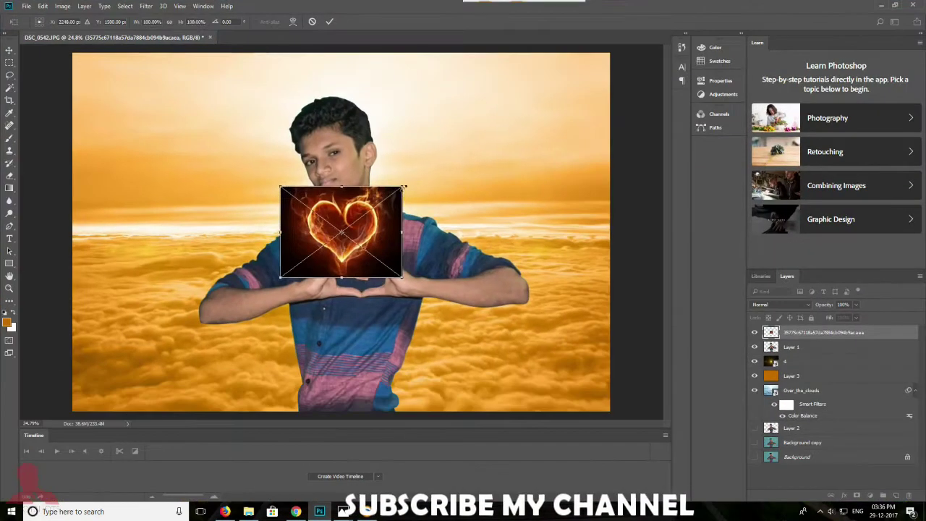
Size and commit the placed heart image, moving its glow over the boy
{"action": "key", "text": "ctrl+plus"}
{"action": "left_click_drag", "start_coordinate": [331, 306], "coordinate": [356, 82]}
{"action": "key", "text": "Return"}
{"action": "scroll", "coordinate": [773, 305], "scroll_direction": "down", "scroll_amount": 7}
{"action": "scroll", "coordinate": [413, 265], "scroll_direction": "down", "scroll_amount": 2}
{"action": "mouse_move", "coordinate": [413, 264]}
{"action": "left_mouse_down"}
{"action": "mouse_move", "coordinate": [362, 163]}
{"action": "mouse_move", "coordinate": [386, 294]}
{"action": "left_mouse_up"}
Enlarge the heart so it rings the boy and move it below Layer 1
{"action": "key", "text": "ctrl+t"}
{"action": "left_click_drag", "start_coordinate": [388, 124], "coordinate": [594, 36]}
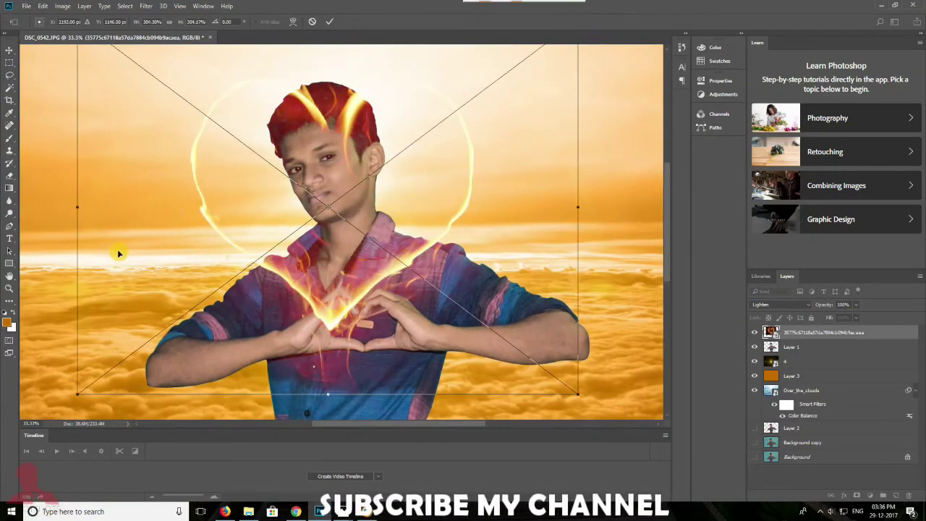
{"action": "scroll", "coordinate": [119, 253], "scroll_direction": "down", "scroll_amount": 1}
{"action": "left_click", "coordinate": [329, 21]}
{"action": "key", "text": "ctrl+bracketleft"}
{"action": "key", "text": "ctrl+t"}
{"action": "left_click_drag", "start_coordinate": [488, 68], "coordinate": [528, 45]}
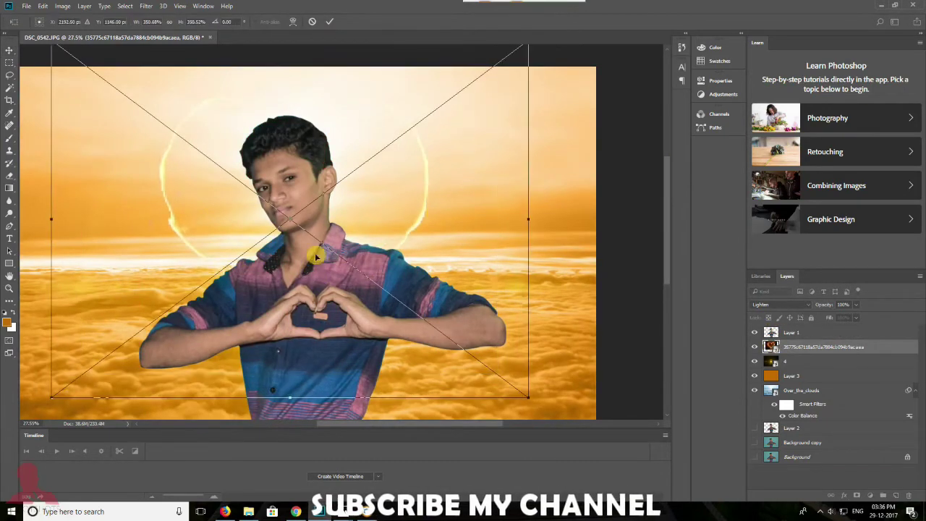
Fill Layer 3 with blue
{"action": "left_click", "coordinate": [791, 375]}
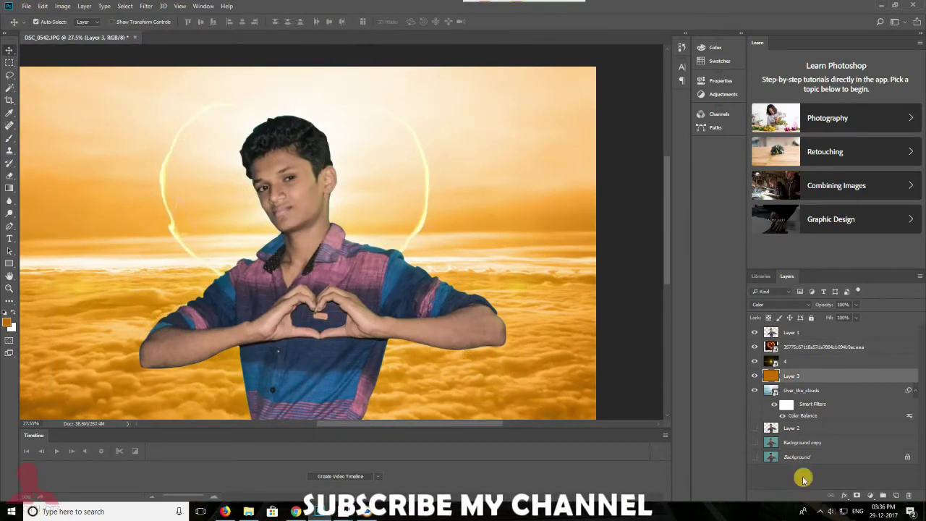
{"action": "left_click", "coordinate": [10, 324]}
{"action": "left_click", "coordinate": [663, 172]}
{"action": "left_click", "coordinate": [757, 124]}
{"action": "key", "text": "alt+BackSpace"}
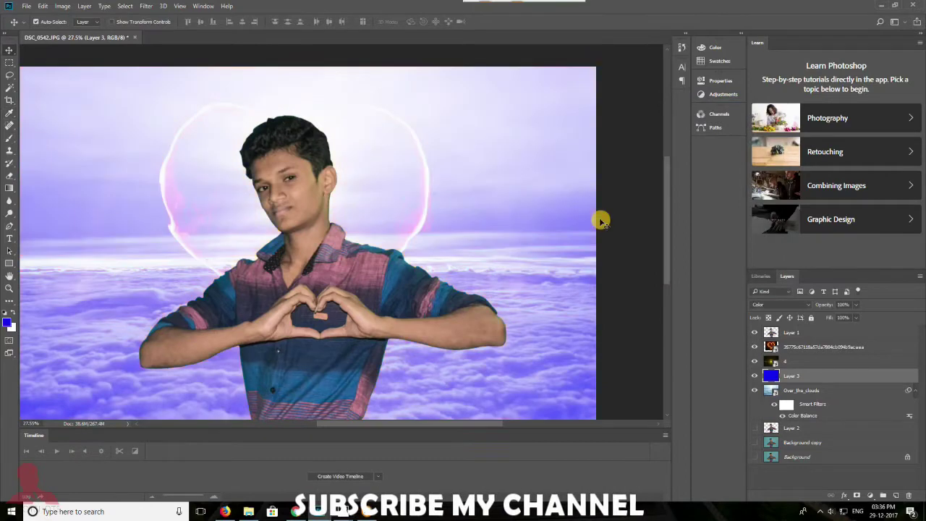
{"action": "scroll", "coordinate": [416, 206], "scroll_direction": "down", "scroll_amount": 1}
Refill Layer 3 with magenta and nudge the heart ring down and left
{"action": "left_click", "coordinate": [10, 324]}
{"action": "left_click", "coordinate": [662, 153]}
{"action": "left_click", "coordinate": [757, 125]}
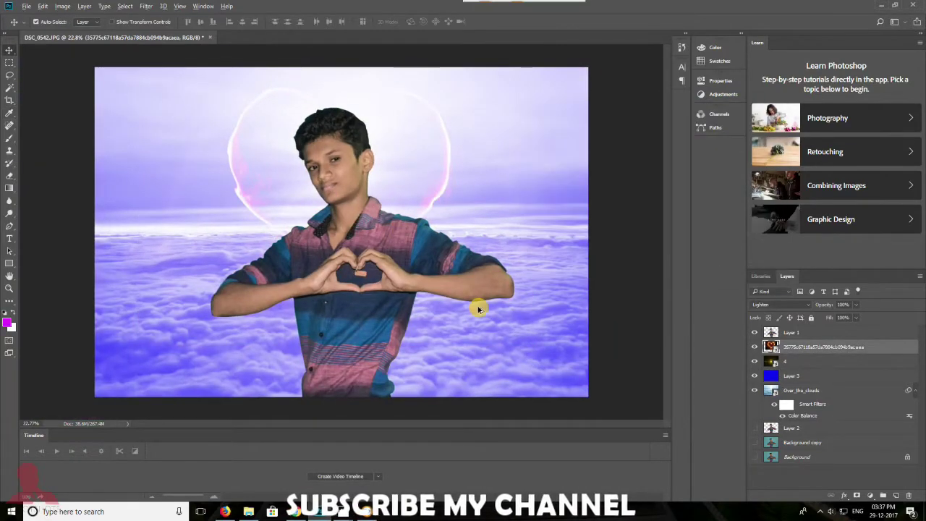
{"action": "key", "text": "alt+BackSpace"}
{"action": "left_click_drag", "start_coordinate": [457, 143], "coordinate": [446, 186]}
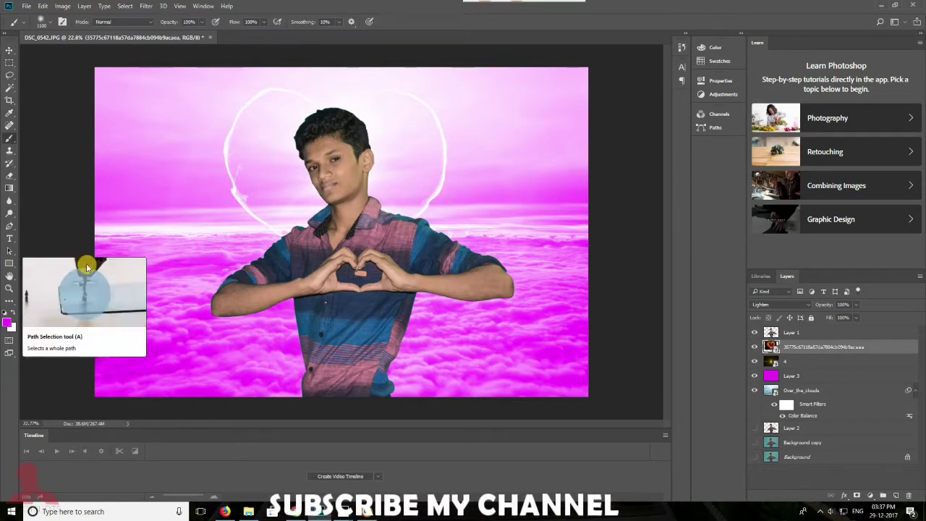
{"action": "left_click", "coordinate": [896, 495]}
Paint black with a soft brush around the image edges to form a vignette
{"action": "left_click", "coordinate": [9, 323]}
{"action": "left_click", "coordinate": [624, 239]}
{"action": "left_click", "coordinate": [748, 125]}
{"action": "key", "text": "b"}
{"action": "mouse_move", "coordinate": [82, 362]}
{"action": "left_mouse_down"}
{"action": "mouse_move", "coordinate": [77, 242]}
{"action": "mouse_move", "coordinate": [534, 75]}
{"action": "mouse_move", "coordinate": [572, 125]}
{"action": "mouse_move", "coordinate": [65, 348]}
{"action": "mouse_move", "coordinate": [330, 427]}
{"action": "mouse_move", "coordinate": [543, 385]}
{"action": "mouse_move", "coordinate": [56, 170]}
{"action": "left_mouse_up"}
{"action": "mouse_move", "coordinate": [72, 37]}
{"action": "left_mouse_down"}
{"action": "mouse_move", "coordinate": [217, 54]}
{"action": "mouse_move", "coordinate": [217, 37]}
{"action": "left_mouse_up"}
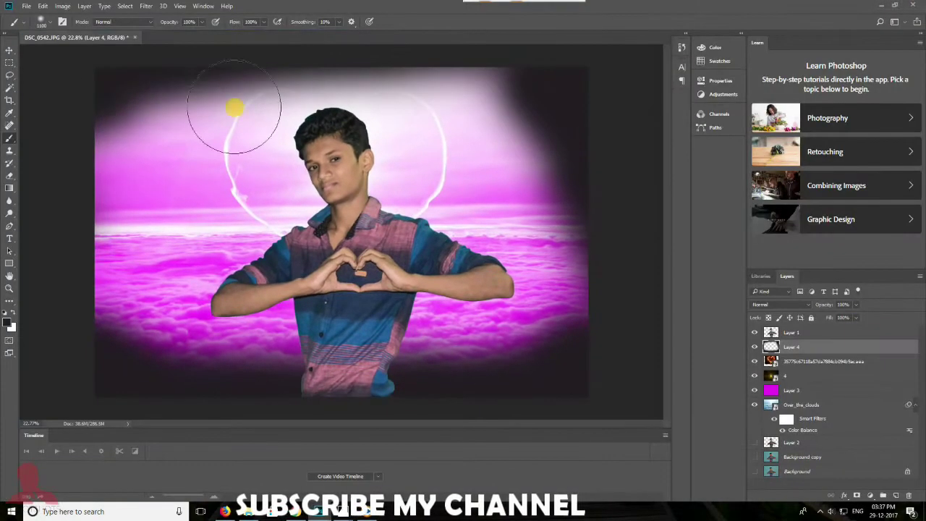
{"action": "key", "text": "v"}
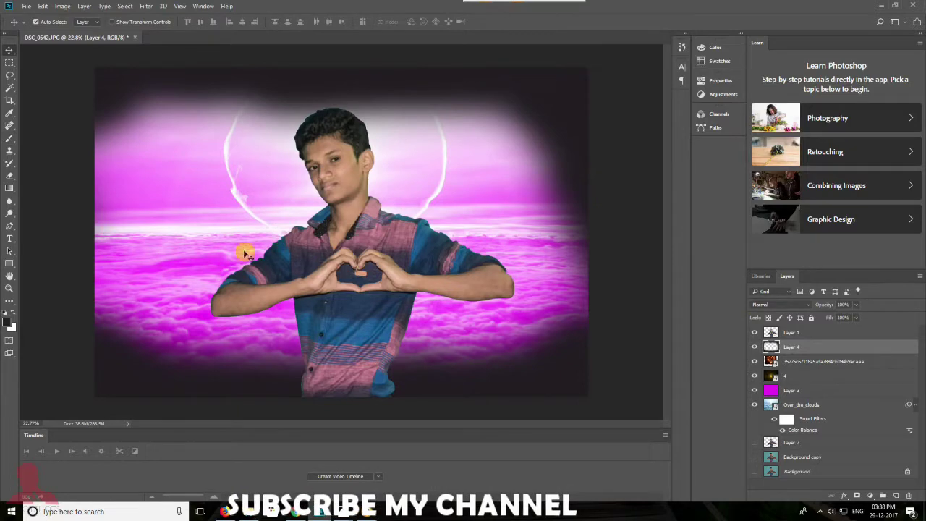
{"action": "key", "text": "b"}
{"action": "mouse_move", "coordinate": [114, 147]}
{"action": "left_mouse_down"}
{"action": "mouse_move", "coordinate": [62, 279]}
{"action": "mouse_move", "coordinate": [68, 356]}
{"action": "left_mouse_up"}
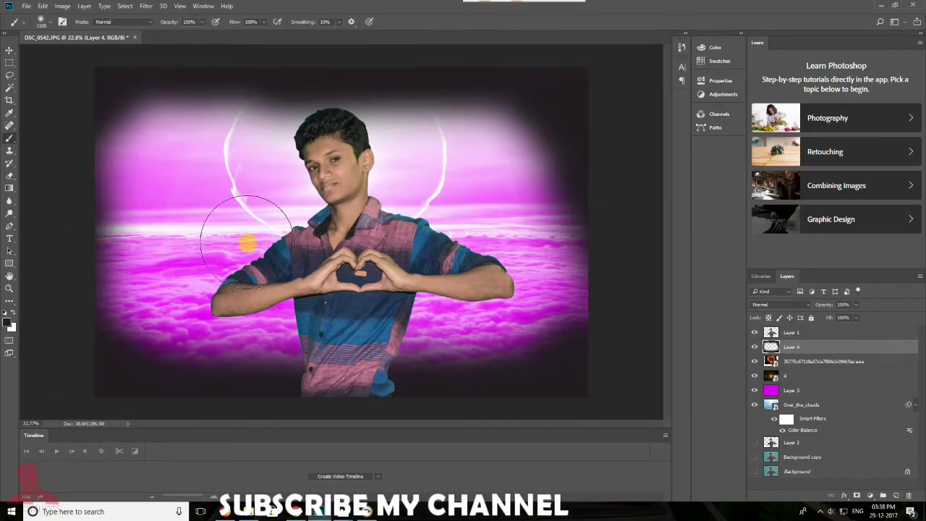
Blend the vignette layer in Hard Light mode and select the magenta Layer 3
{"action": "scroll", "coordinate": [775, 308], "scroll_direction": "down", "scroll_amount": 4}
{"action": "scroll", "coordinate": [775, 308], "scroll_direction": "down", "scroll_amount": 4}
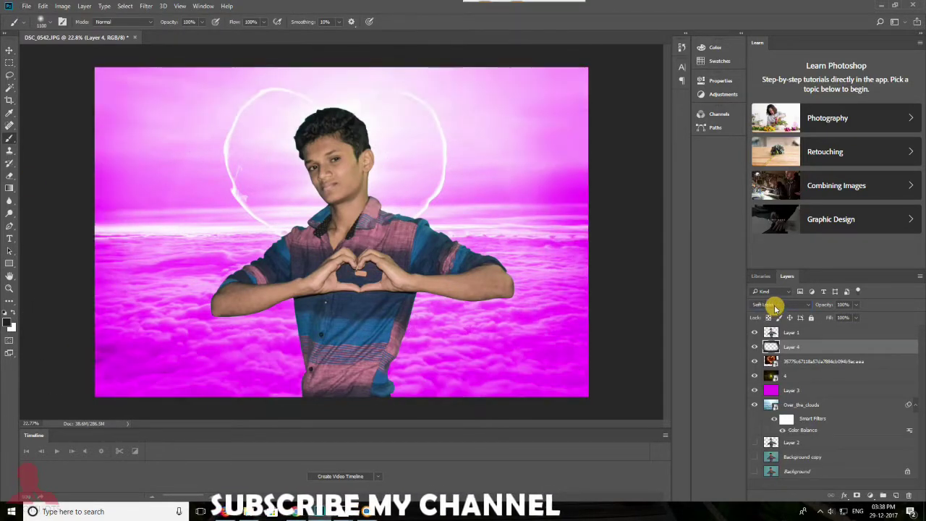
{"action": "scroll", "coordinate": [775, 307], "scroll_direction": "down", "scroll_amount": 4}
{"action": "scroll", "coordinate": [776, 307], "scroll_direction": "up", "scroll_amount": 1}
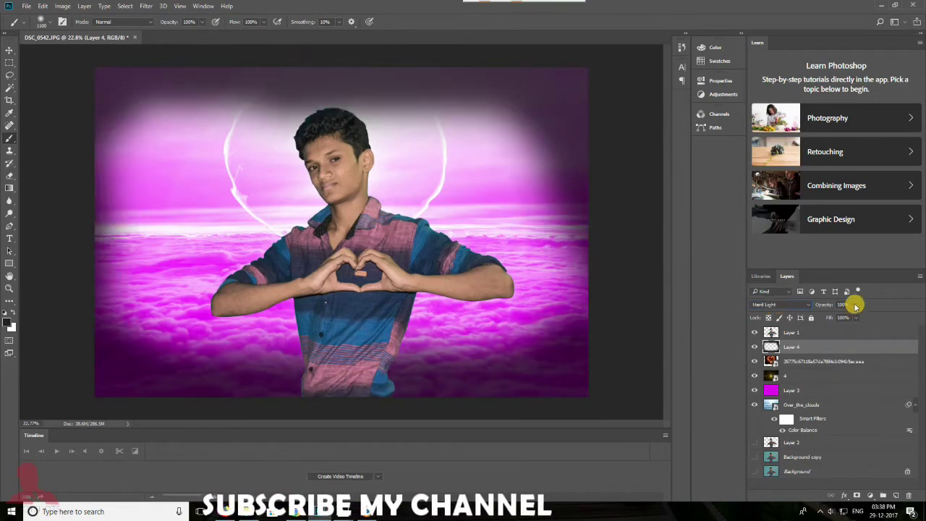
{"action": "left_click_drag", "start_coordinate": [847, 304], "coordinate": [838, 314]}
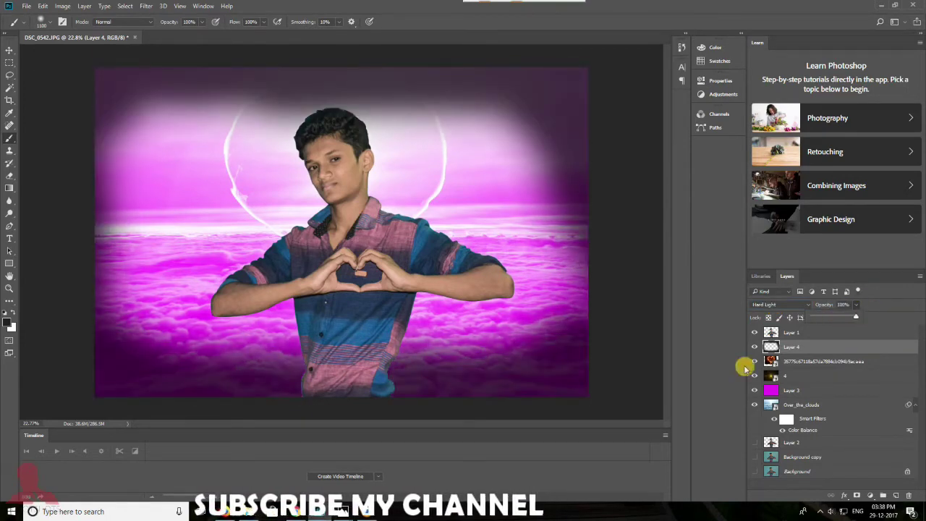
{"action": "left_click", "coordinate": [769, 391]}
{"action": "left_click", "coordinate": [145, 5]}
{"action": "mouse_move", "coordinate": [156, 167]}
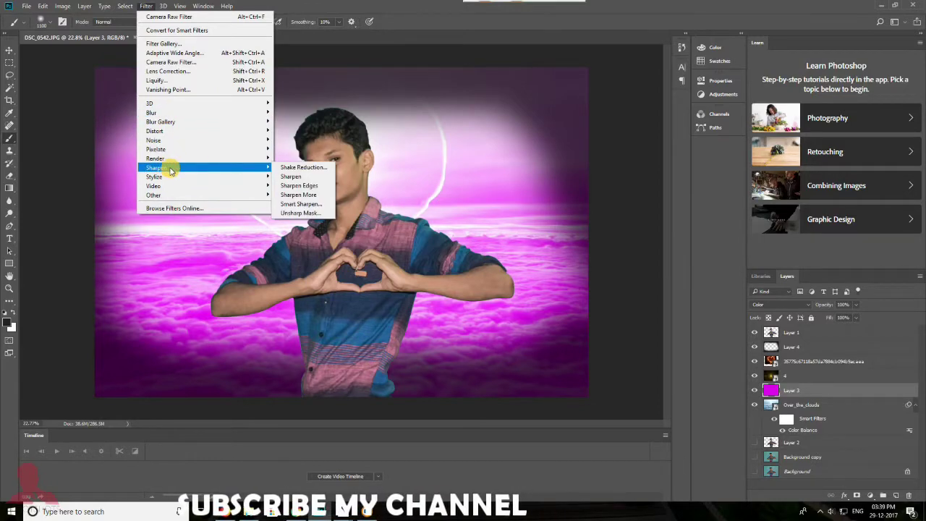
Apply a Camera Raw post-crop vignette with amount +53 to the image
{"action": "left_click", "coordinate": [146, 6]}
{"action": "left_click", "coordinate": [171, 62]}
{"action": "left_click", "coordinate": [590, 105]}
{"action": "left_click_drag", "start_coordinate": [588, 265], "coordinate": [618, 265]}
{"action": "left_click_drag", "start_coordinate": [569, 282], "coordinate": [585, 284]}
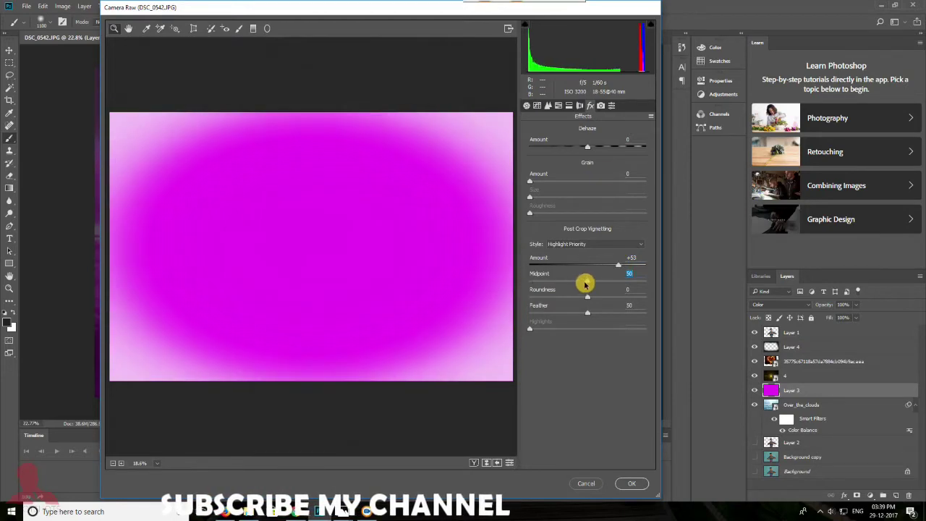
{"action": "left_click", "coordinate": [632, 483]}
Fill Layer 4 with white and give it a darker Camera Raw vignette of -73
{"action": "left_click", "coordinate": [769, 350]}
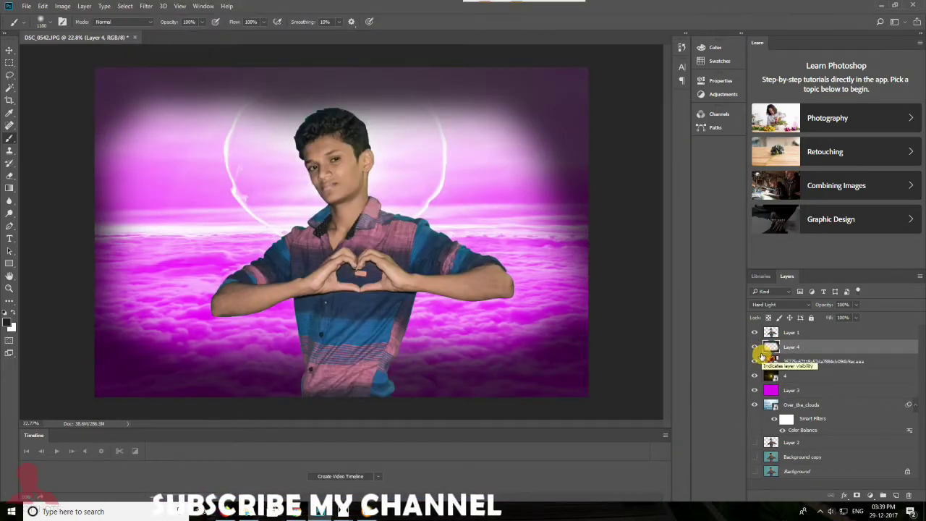
{"action": "left_click", "coordinate": [755, 361]}
{"action": "key", "text": "ctrl+BackSpace"}
{"action": "left_click", "coordinate": [146, 6]}
{"action": "left_click", "coordinate": [167, 64]}
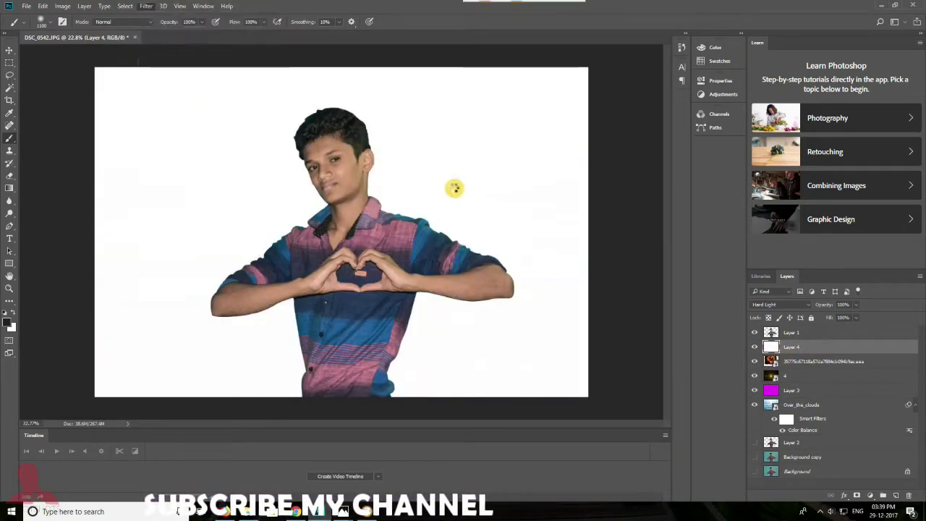
{"action": "left_click_drag", "start_coordinate": [587, 266], "coordinate": [543, 268]}
{"action": "left_click", "coordinate": [632, 484]}
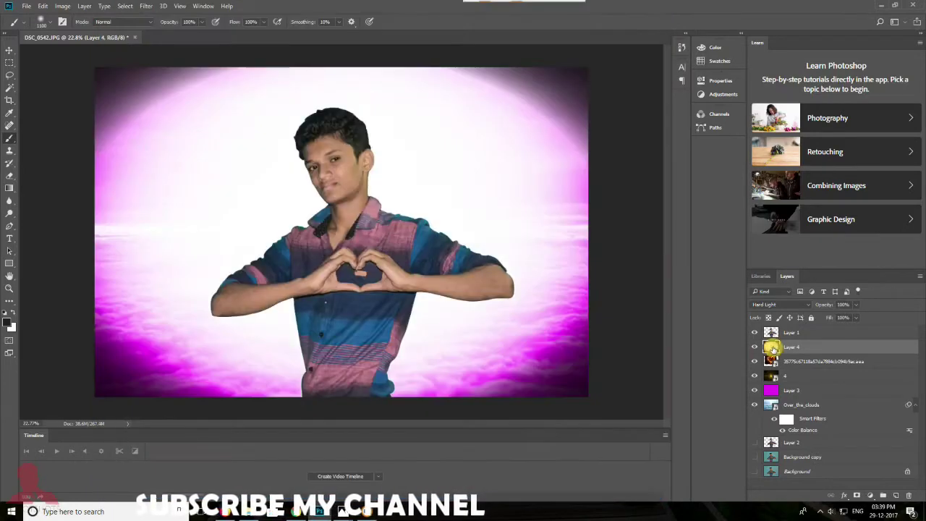
Erase the white centre of Layer 4 so the clouds show through
{"action": "key", "text": "e"}
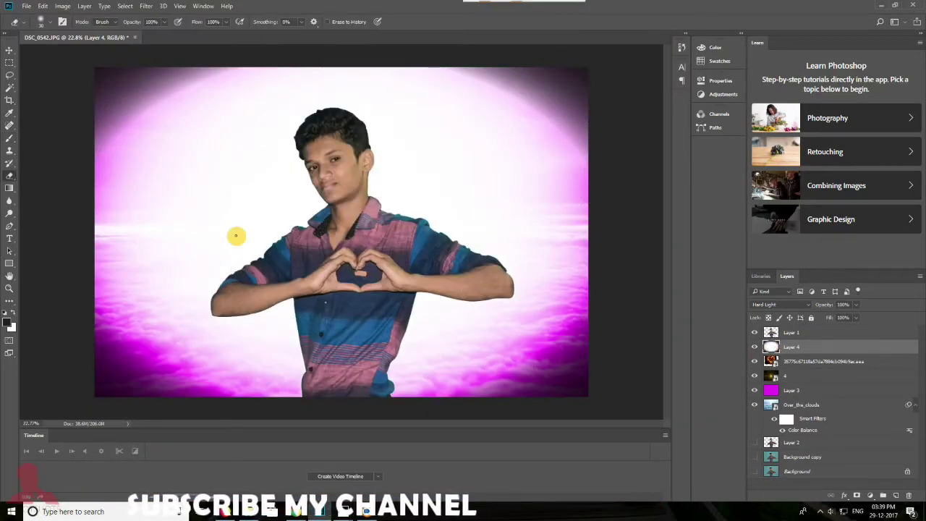
{"action": "mouse_move", "coordinate": [253, 240]}
{"action": "left_mouse_down"}
{"action": "mouse_move", "coordinate": [413, 294]}
{"action": "mouse_move", "coordinate": [275, 137]}
{"action": "mouse_move", "coordinate": [295, 104]}
{"action": "mouse_move", "coordinate": [183, 230]}
{"action": "left_mouse_up"}
{"action": "key", "text": "v"}
{"action": "left_click", "coordinate": [771, 366]}
Move the heart above Layer 4, then place the magenta Layer 3 below Layer 1
{"action": "key", "text": "ctrl+bracketright"}
{"action": "left_click", "coordinate": [792, 391]}
{"action": "key", "text": "ctrl+shift+bracketright"}
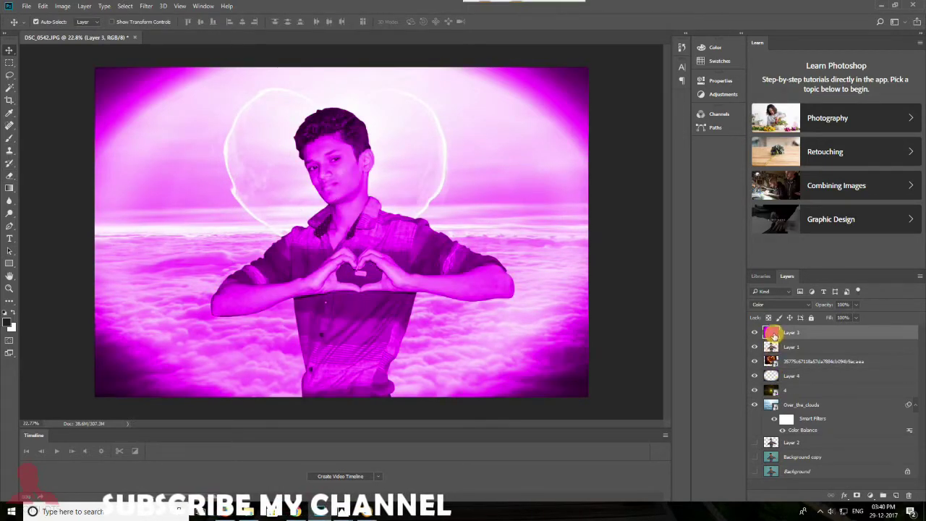
{"action": "scroll", "coordinate": [778, 305], "scroll_direction": "up", "scroll_amount": 3}
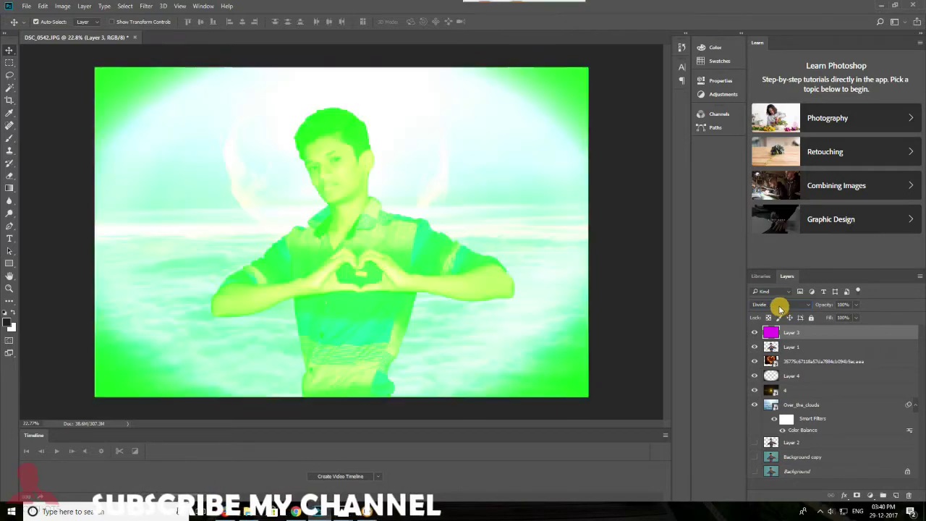
{"action": "scroll", "coordinate": [779, 308], "scroll_direction": "up", "scroll_amount": 5}
{"action": "scroll", "coordinate": [779, 309], "scroll_direction": "up", "scroll_amount": 4}
{"action": "scroll", "coordinate": [780, 308], "scroll_direction": "up", "scroll_amount": 1}
{"action": "scroll", "coordinate": [780, 308], "scroll_direction": "down", "scroll_amount": 1}
{"action": "left_click_drag", "start_coordinate": [771, 333], "coordinate": [773, 350]}
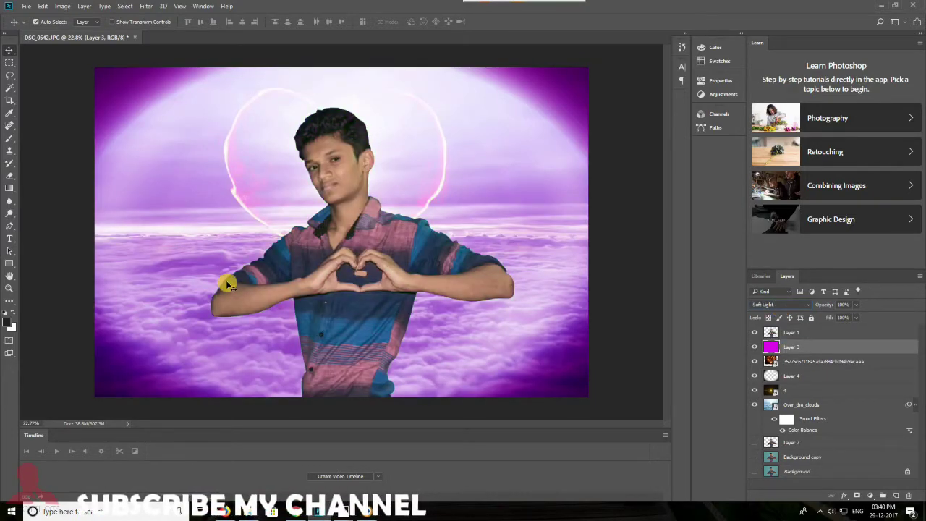
Apply a Color Lookup 3D LUT grade to the boy's Layer 1
{"action": "left_click", "coordinate": [63, 6]}
{"action": "key", "text": "alt+bracketright"}
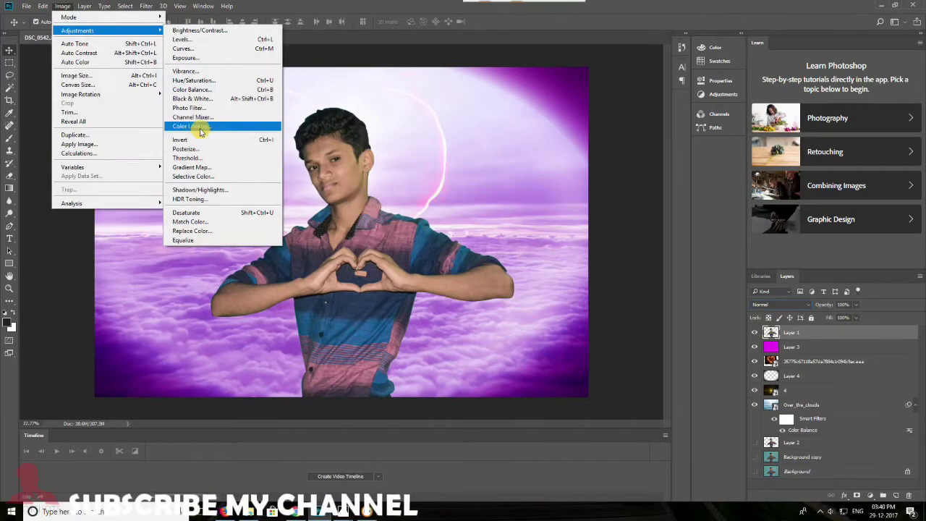
{"action": "left_click", "coordinate": [199, 119]}
{"action": "left_click", "coordinate": [121, 130]}
{"action": "key", "text": "Down"}
{"action": "key", "text": "Down"}
{"action": "key", "text": "Down"}
{"action": "key", "text": "Down"}
{"action": "key", "text": "Down"}
{"action": "key", "text": "Down"}
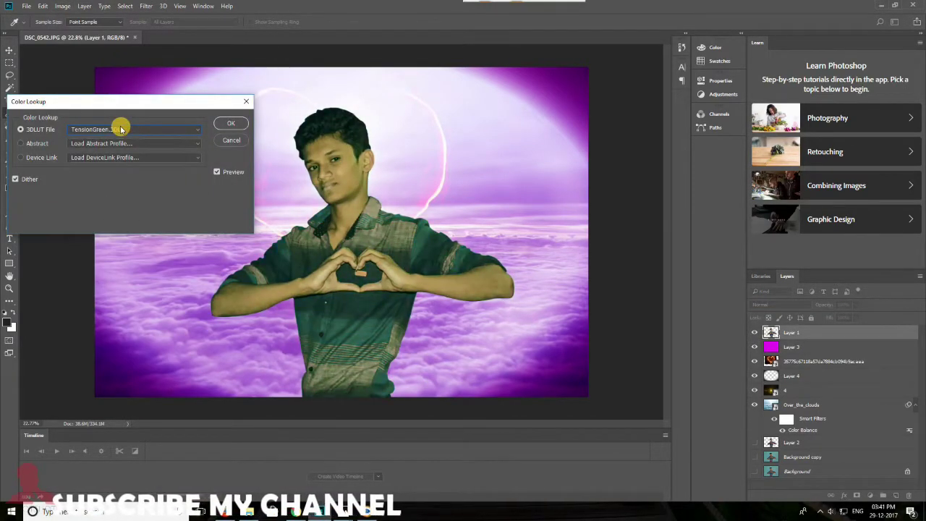
{"action": "key", "text": "Return"}
Move magenta Layer 3 back to the top at 73% opacity
{"action": "key", "text": "alt+bracketleft"}
{"action": "key", "text": "ctrl+bracketright"}
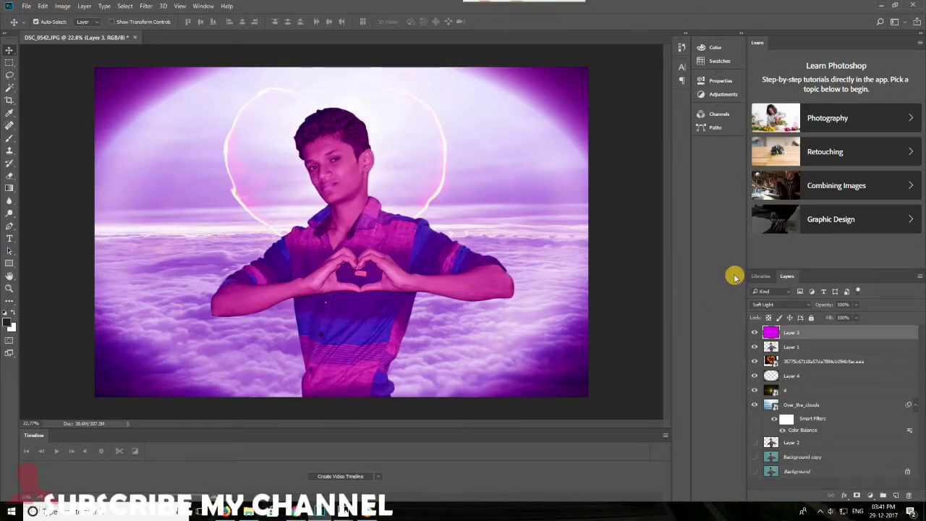
{"action": "left_click_drag", "start_coordinate": [857, 306], "coordinate": [845, 319]}
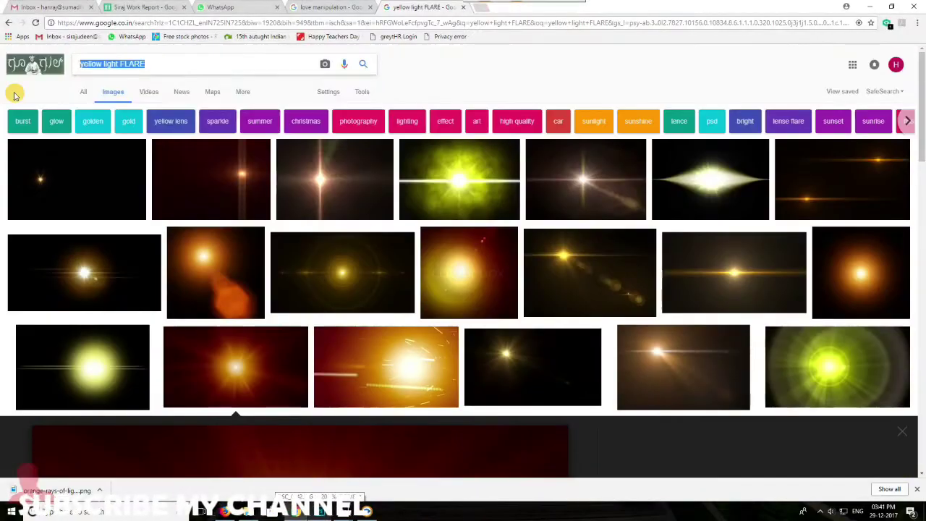
Search Google Images for 'heart png' and browse the results
{"action": "type", "text": "heart png"}
{"action": "key", "text": "Return"}
{"action": "scroll", "coordinate": [234, 207], "scroll_direction": "down", "scroll_amount": 5}
{"action": "scroll", "coordinate": [231, 216], "scroll_direction": "down", "scroll_amount": 5}
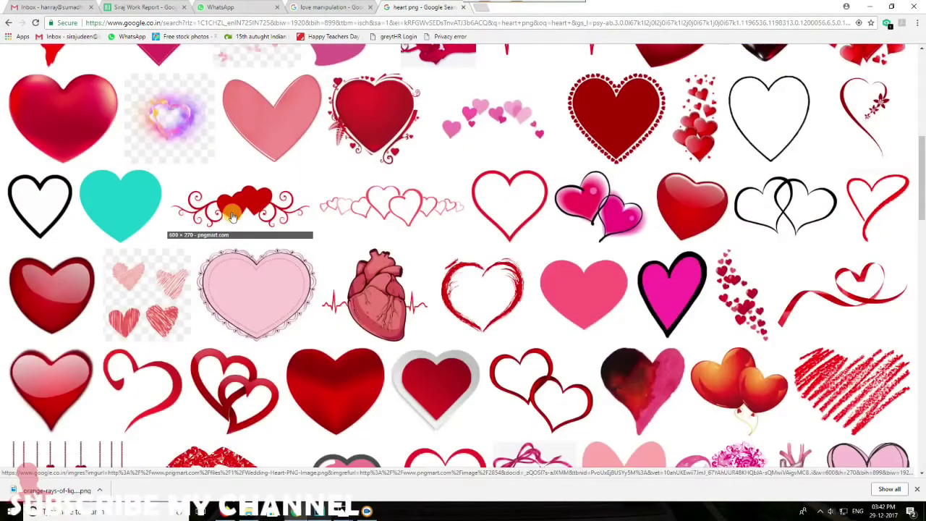
{"action": "scroll", "coordinate": [232, 216], "scroll_direction": "up", "scroll_amount": 10}
Refine the search to 'heart flare png' and browse the new results
{"action": "left_click", "coordinate": [100, 64]}
{"action": "type", "text": "fla"}
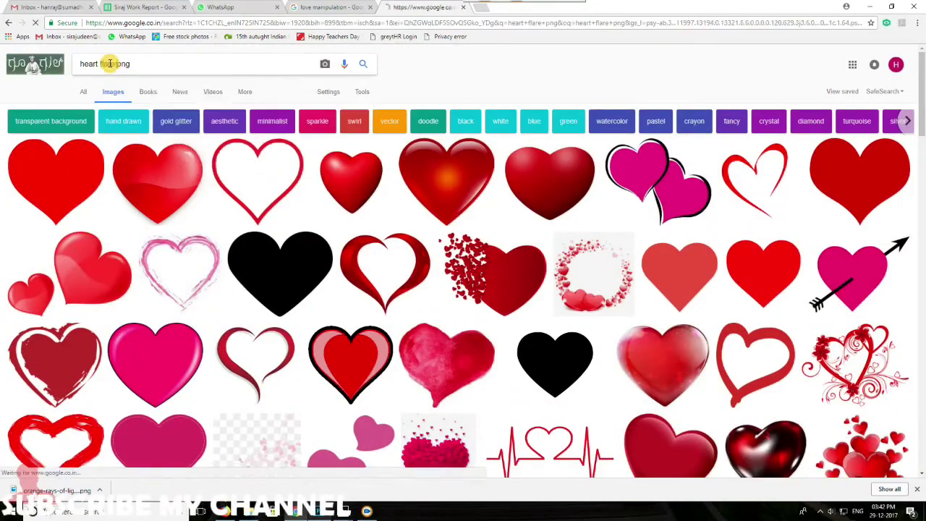
{"action": "type", "text": "re"}
{"action": "key", "text": "Return"}
{"action": "scroll", "coordinate": [190, 161], "scroll_direction": "down", "scroll_amount": 3}
{"action": "scroll", "coordinate": [189, 161], "scroll_direction": "down", "scroll_amount": 1}
{"action": "scroll", "coordinate": [190, 160], "scroll_direction": "up", "scroll_amount": 4}
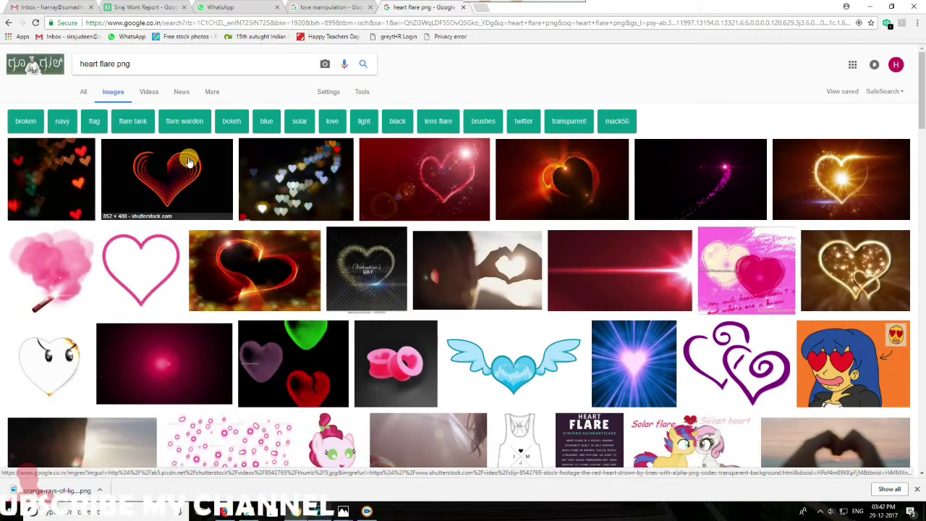
Preview the red light-streak and glowing yellow heart results and save the yellow heart image
{"action": "left_click", "coordinate": [619, 271]}
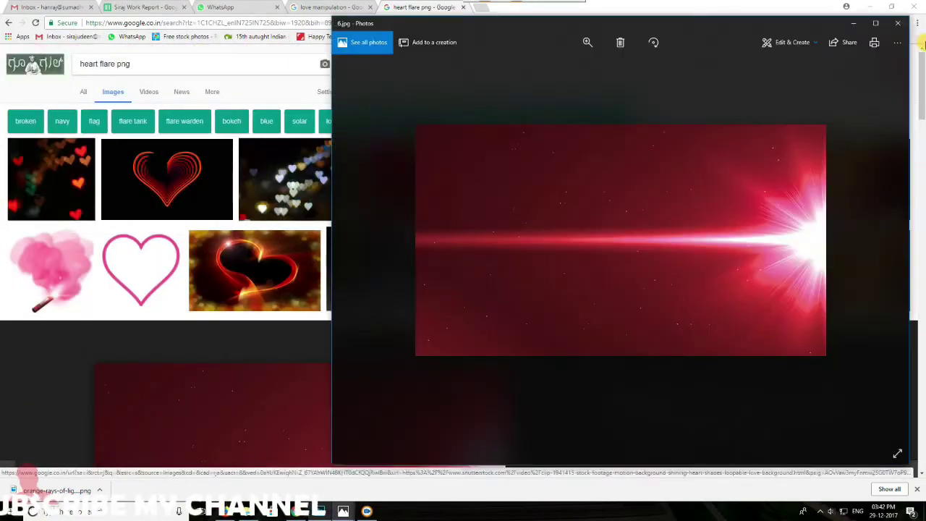
{"action": "left_click", "coordinate": [899, 23]}
{"action": "right_click", "coordinate": [364, 337]}
{"action": "left_click", "coordinate": [393, 420]}
{"action": "left_click", "coordinate": [393, 244]}
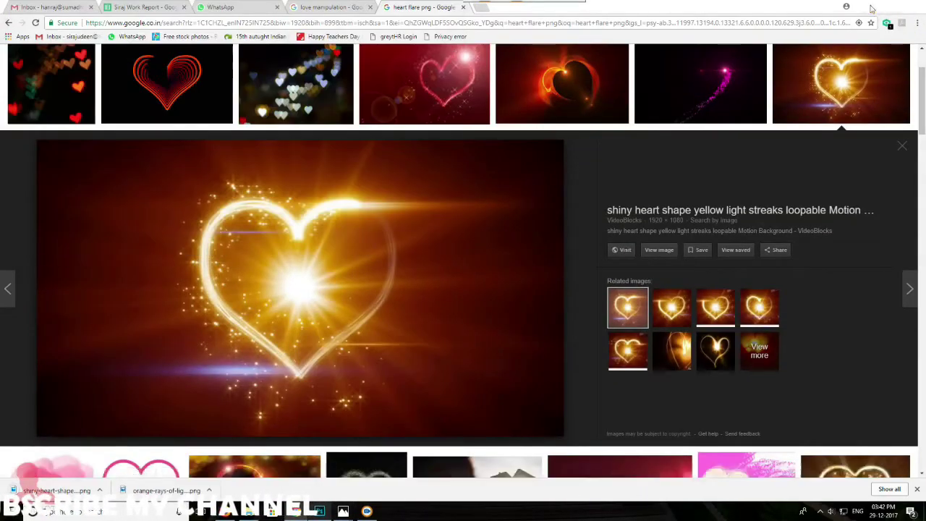
Return to Photoshop and commit the placed yellow heart image
{"action": "left_click", "coordinate": [874, 7]}
{"action": "left_click", "coordinate": [319, 511]}
{"action": "key", "text": "Return"}
Set the heart layer to Screen and scale it down toward the boy's hands
{"action": "left_click", "coordinate": [778, 304]}
{"action": "scroll", "coordinate": [778, 304], "scroll_direction": "down", "scroll_amount": 3}
{"action": "scroll", "coordinate": [784, 310], "scroll_direction": "down", "scroll_amount": 2}
{"action": "key", "text": "ctrl+t"}
{"action": "left_click_drag", "start_coordinate": [557, 226], "coordinate": [387, 283]}
{"action": "key", "text": "ctrl+plus"}
{"action": "left_click_drag", "start_coordinate": [482, 188], "coordinate": [362, 308]}
Fine-tune the heart's size and position between the cupped hands and commit
{"action": "scroll", "coordinate": [362, 307], "scroll_direction": "up", "scroll_amount": 3}
{"action": "left_click_drag", "start_coordinate": [461, 217], "coordinate": [430, 229]}
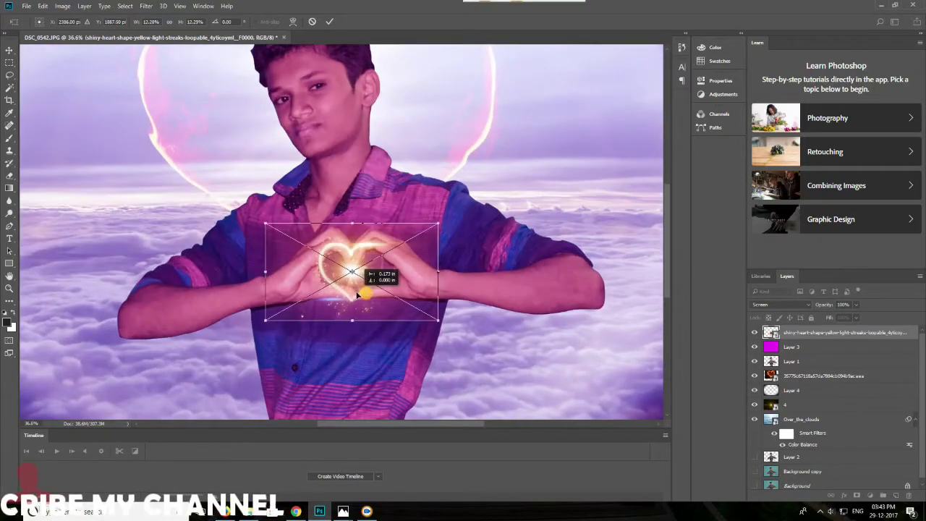
{"action": "scroll", "coordinate": [355, 289], "scroll_direction": "up", "scroll_amount": 3}
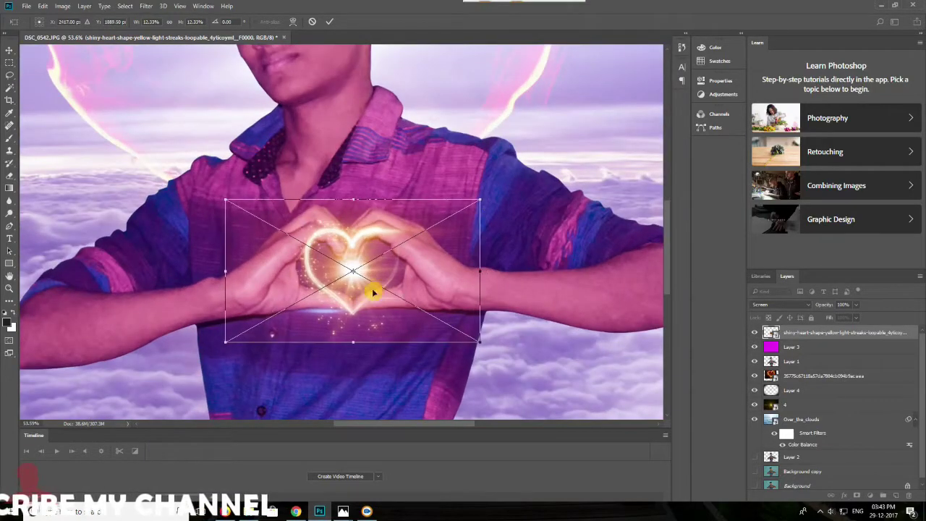
{"action": "left_click_drag", "start_coordinate": [471, 200], "coordinate": [514, 180]}
{"action": "left_click_drag", "start_coordinate": [358, 335], "coordinate": [357, 345]}
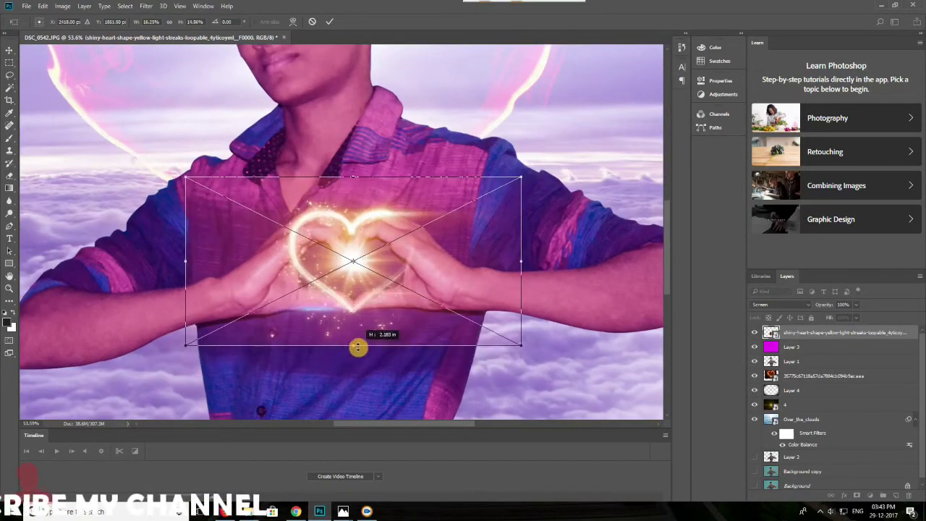
{"action": "left_click_drag", "start_coordinate": [515, 193], "coordinate": [525, 178]}
{"action": "key", "text": "Return"}
Switch to the Eraser on the heart layer, accepting the rasterize warning
{"action": "key", "text": "e"}
{"action": "left_click", "coordinate": [303, 311]}
{"action": "key", "text": "Return"}
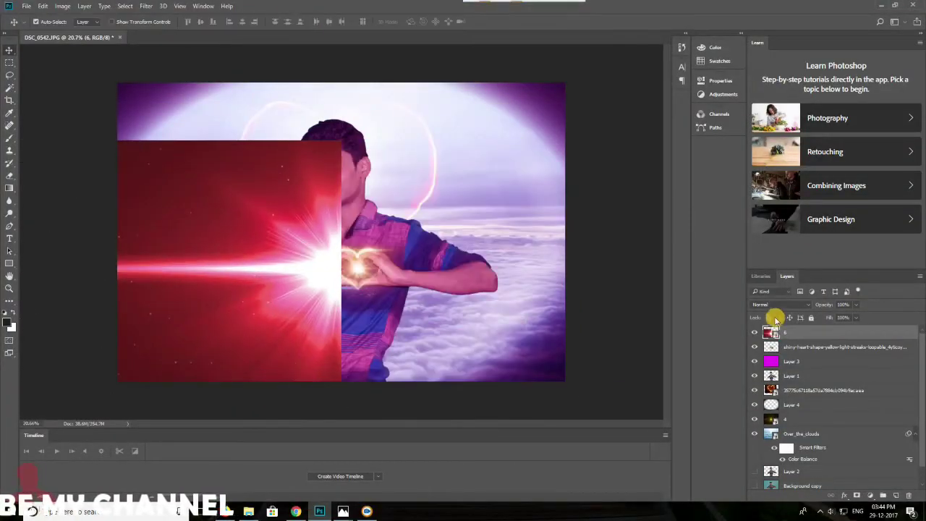
Change the red light layer's blend mode and move it right and down
{"action": "left_click", "coordinate": [776, 305]}
{"action": "scroll", "coordinate": [777, 307], "scroll_direction": "down", "scroll_amount": 5}
{"action": "scroll", "coordinate": [778, 308], "scroll_direction": "down", "scroll_amount": 5}
{"action": "scroll", "coordinate": [778, 309], "scroll_direction": "down", "scroll_amount": 5}
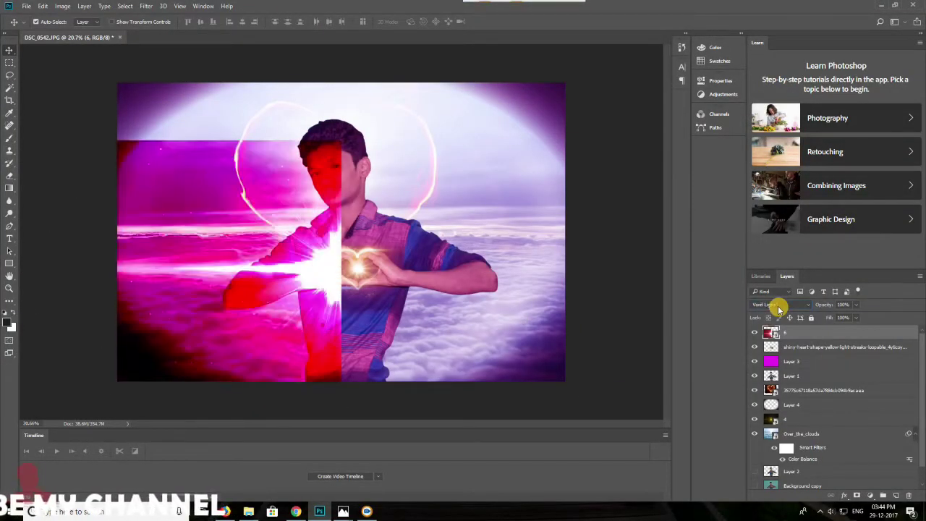
{"action": "scroll", "coordinate": [779, 310], "scroll_direction": "down", "scroll_amount": 2}
{"action": "scroll", "coordinate": [779, 309], "scroll_direction": "down", "scroll_amount": 2}
{"action": "scroll", "coordinate": [779, 309], "scroll_direction": "down", "scroll_amount": 1}
{"action": "left_click_drag", "start_coordinate": [168, 245], "coordinate": [400, 269]}
Duplicate the red light, flip the copy horizontally over the boy, and merge both
{"action": "right_click", "coordinate": [400, 269]}
{"action": "key", "text": "ctrl+j"}
{"action": "key", "text": "ctrl+t"}
{"action": "right_click", "coordinate": [310, 227]}
{"action": "left_click", "coordinate": [354, 362]}
{"action": "left_click_drag", "start_coordinate": [298, 283], "coordinate": [412, 311]}
{"action": "left_click", "coordinate": [329, 21]}
{"action": "key", "text": "ctrl+e"}
Scale the merged light into a band on the lower canvas, below Layer 1
{"action": "key", "text": "ctrl+t"}
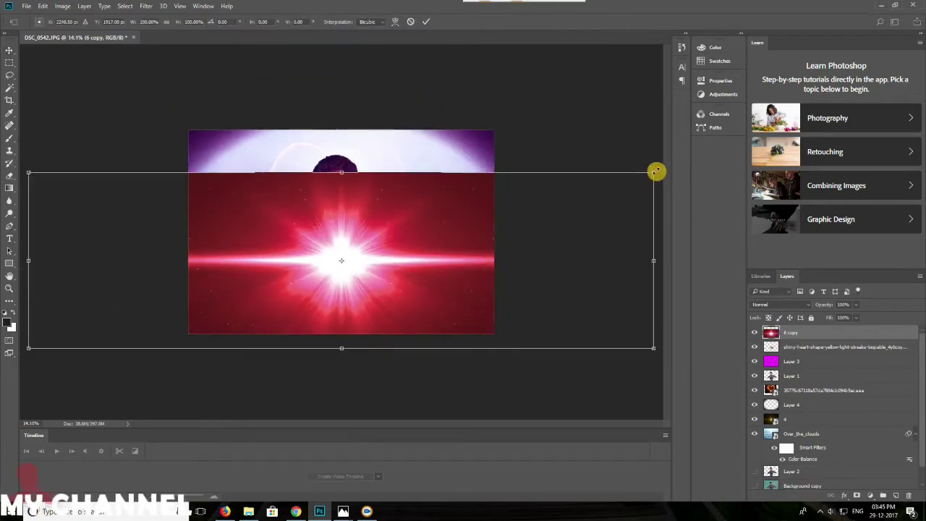
{"action": "left_click_drag", "start_coordinate": [657, 176], "coordinate": [507, 227]}
{"action": "left_click_drag", "start_coordinate": [345, 275], "coordinate": [345, 356]}
{"action": "left_click_drag", "start_coordinate": [521, 315], "coordinate": [571, 295]}
{"action": "left_click", "coordinate": [428, 23]}
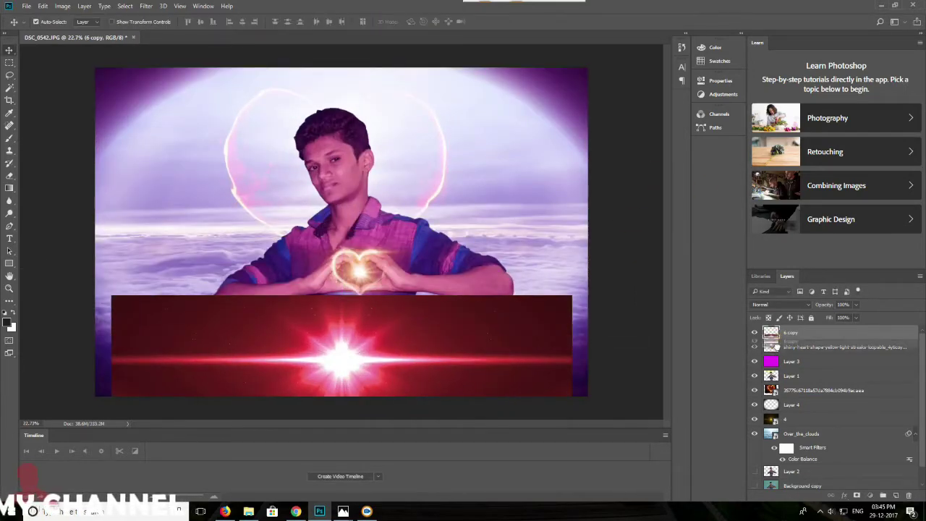
{"action": "left_click_drag", "start_coordinate": [775, 335], "coordinate": [772, 383]}
Stretch the red light band across the full canvas width and set it to Screen
{"action": "left_click", "coordinate": [548, 323]}
{"action": "key", "text": "ctrl+t"}
{"action": "left_click", "coordinate": [429, 23]}
{"action": "left_click", "coordinate": [793, 375]}
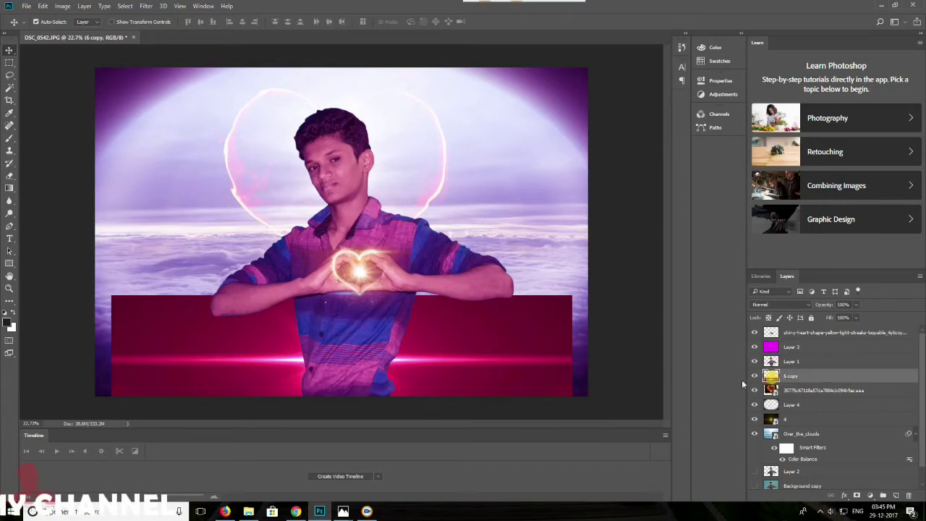
{"action": "key", "text": "ctrl+t"}
{"action": "left_click_drag", "start_coordinate": [572, 345], "coordinate": [610, 345]}
{"action": "key", "text": "Return"}
{"action": "left_click", "coordinate": [780, 305]}
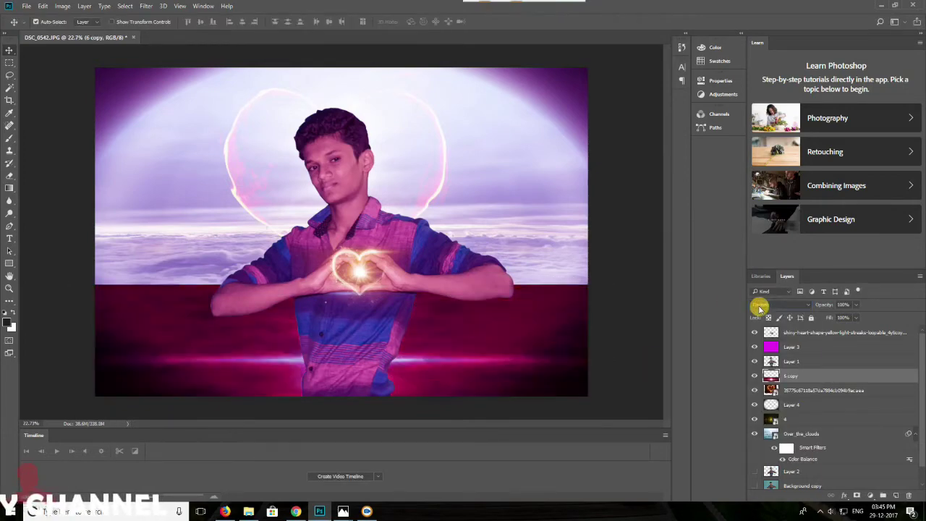
{"action": "scroll", "coordinate": [788, 304], "scroll_direction": "down", "scroll_amount": 3}
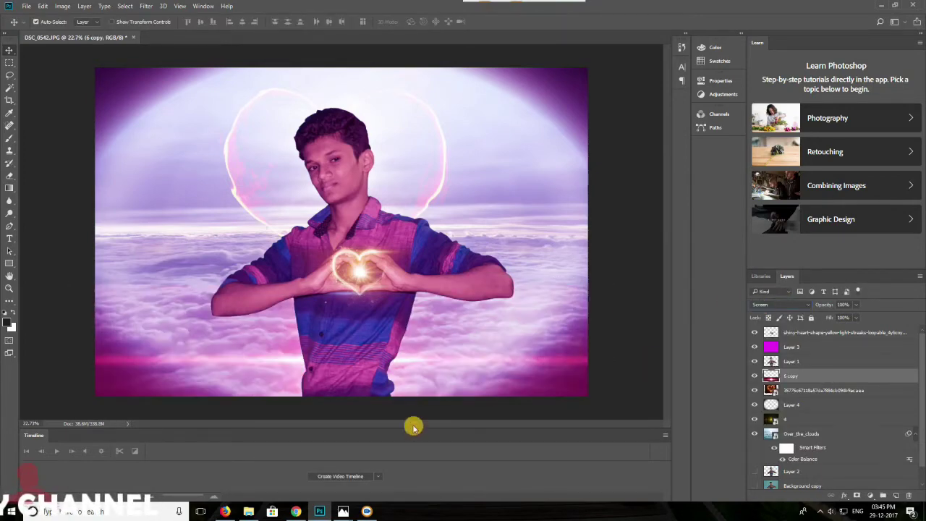
Try erasing the magenta tint (undone), then erase Layer 4 over the left clouds
{"action": "left_click", "coordinate": [406, 363]}
{"action": "key", "text": "e"}
{"action": "left_click_drag", "start_coordinate": [110, 246], "coordinate": [558, 245]}
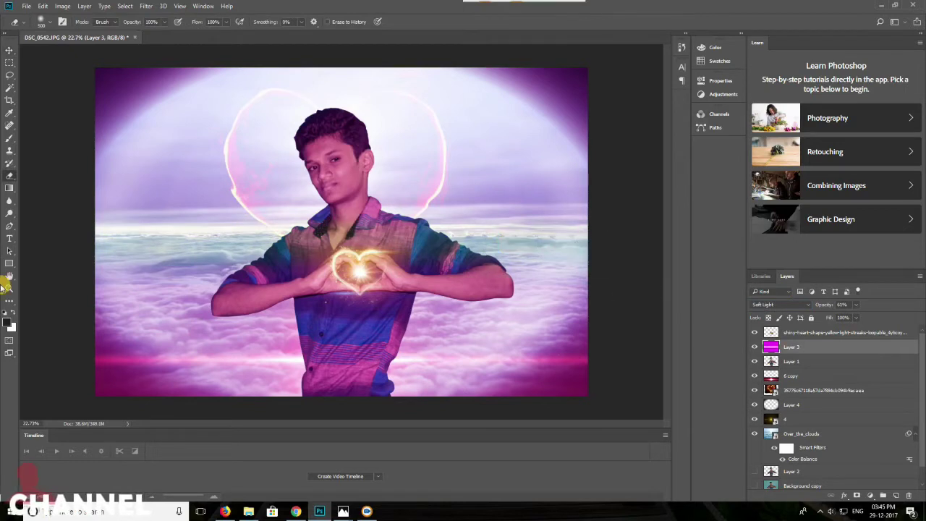
{"action": "key", "text": "ctrl+z"}
{"action": "key", "text": "v"}
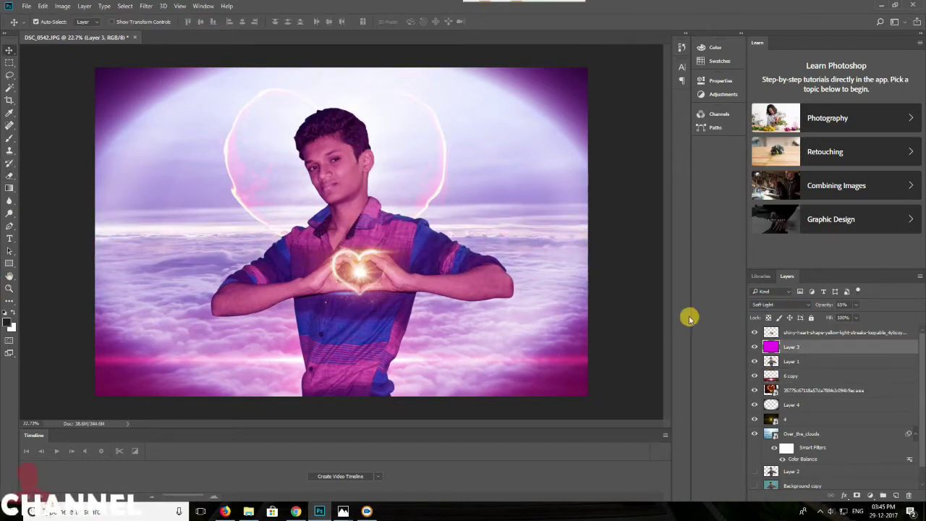
{"action": "left_click", "coordinate": [791, 405]}
{"action": "key", "text": "e"}
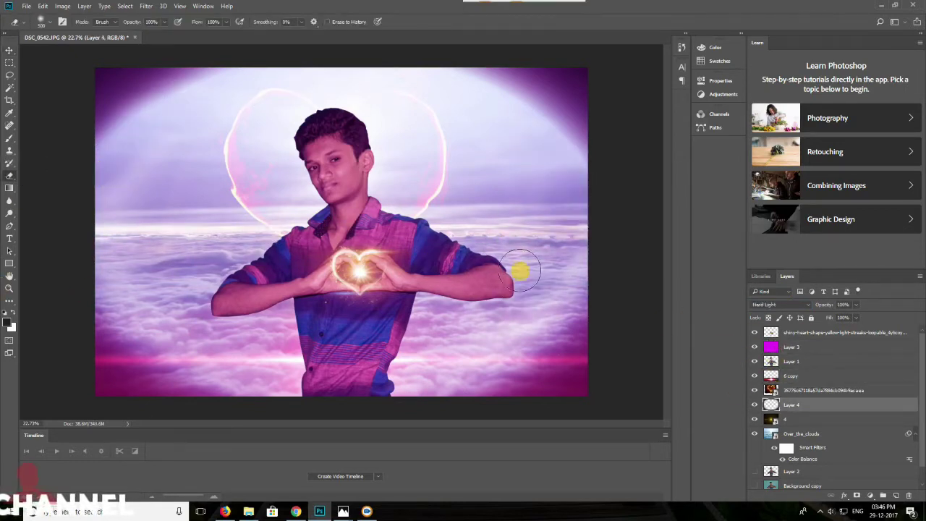
{"action": "left_click_drag", "start_coordinate": [147, 264], "coordinate": [296, 335]}
{"action": "key", "text": "v"}
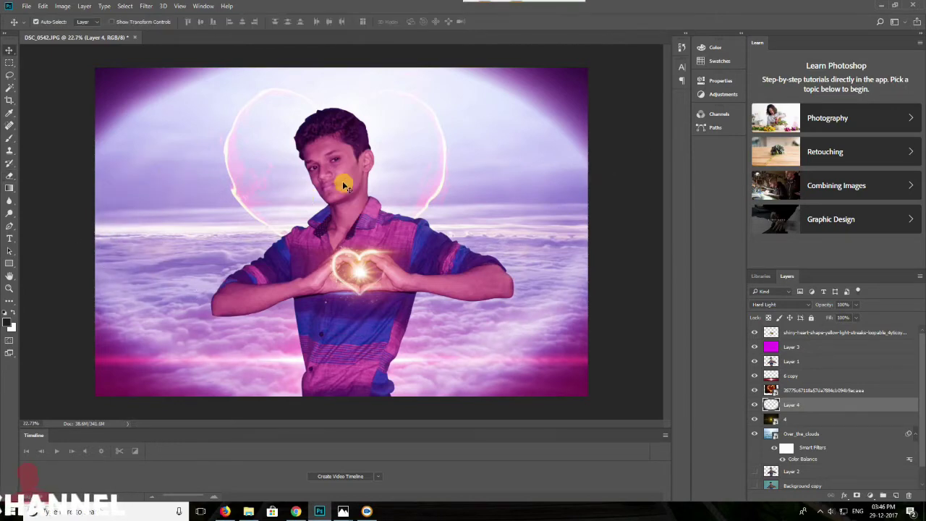
Test a yellow fill on Layer 3, undo it, and hide the magenta tint layer
{"action": "left_click", "coordinate": [774, 351]}
{"action": "left_click", "coordinate": [7, 323]}
{"action": "left_click", "coordinate": [748, 124]}
{"action": "key", "text": "ctrl+BackSpace"}
{"action": "key", "text": "ctrl+z"}
{"action": "left_click", "coordinate": [755, 346]}
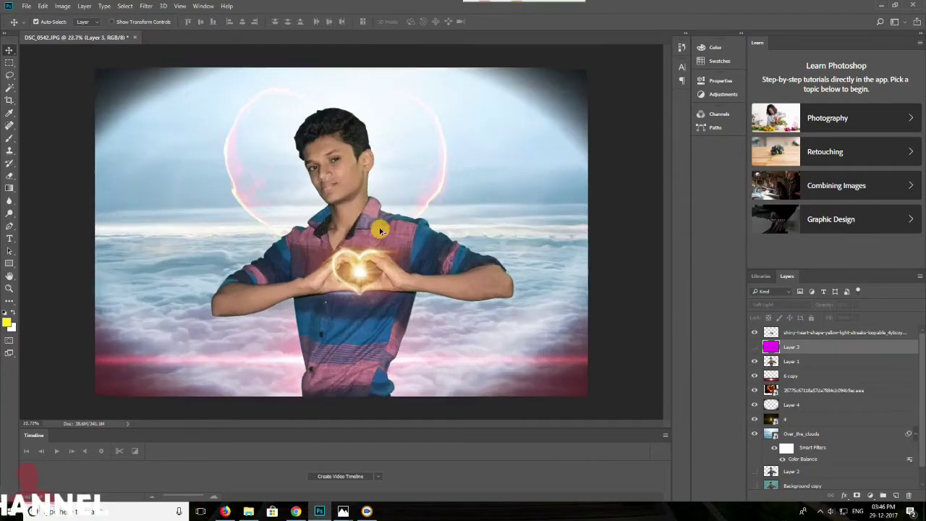
{"action": "scroll", "coordinate": [372, 210], "scroll_direction": "down", "scroll_amount": 1}
{"action": "left_click", "coordinate": [769, 362]}
{"action": "scroll", "coordinate": [358, 271], "scroll_direction": "up", "scroll_amount": 2}
{"action": "scroll", "coordinate": [362, 275], "scroll_direction": "up", "scroll_amount": 5}
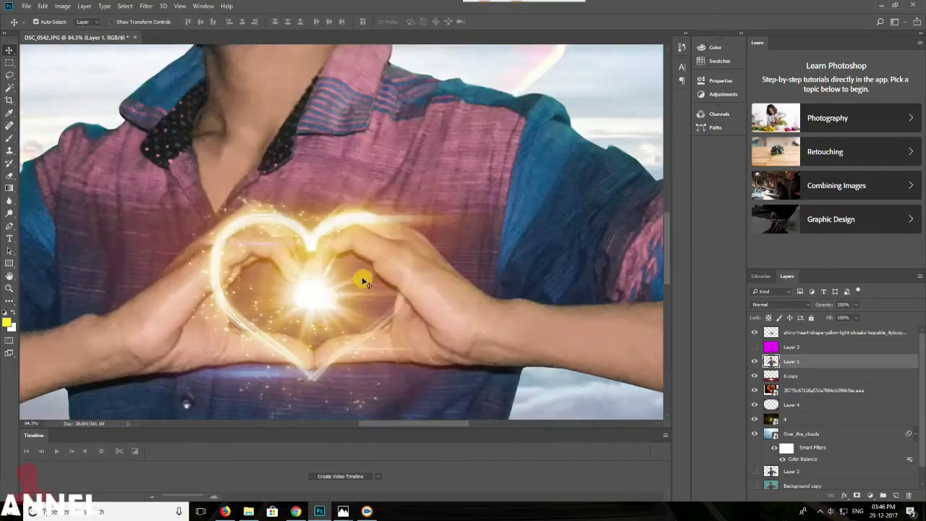
{"action": "key", "text": "alt+Tab"}
{"action": "left_click", "coordinate": [145, 74]}
Search Google Images for 'sun flare' and preview the transparent and glowing sun images
{"action": "type", "text": "sun flare"}
{"action": "key", "text": "Return"}
{"action": "scroll", "coordinate": [315, 188], "scroll_direction": "down", "scroll_amount": 2}
{"action": "left_click", "coordinate": [371, 310]}
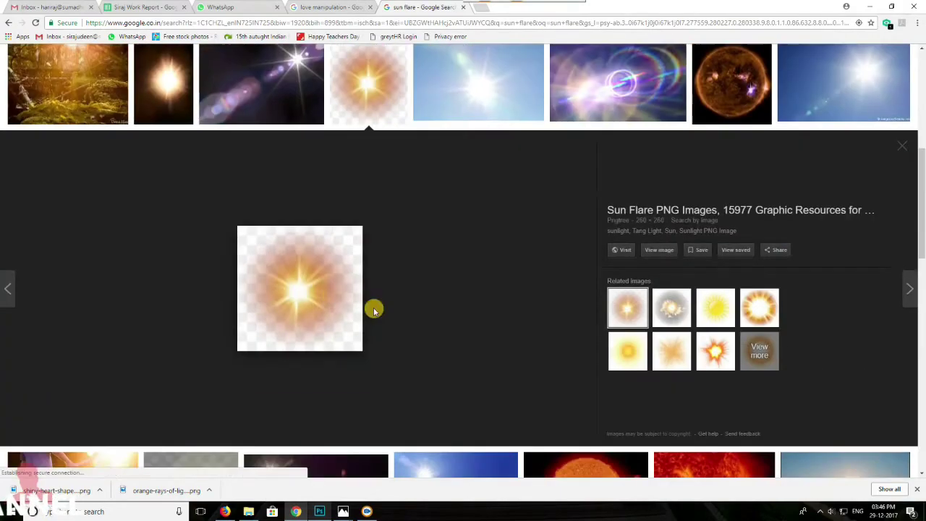
{"action": "key", "text": "Escape"}
{"action": "left_click", "coordinate": [838, 234]}
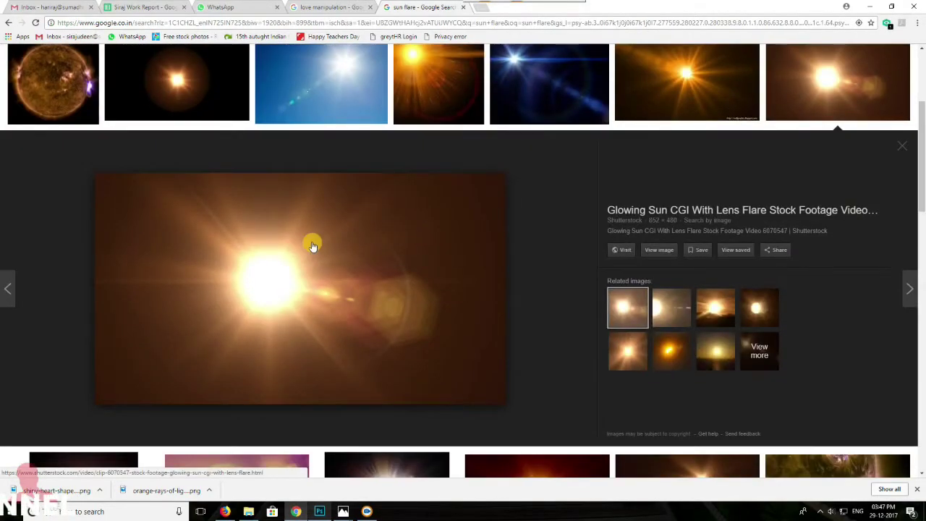
Browse the sun flare results and preview lens-flare images from the first row
{"action": "scroll", "coordinate": [201, 262], "scroll_direction": "up", "scroll_amount": 2}
{"action": "left_click", "coordinate": [215, 164]}
{"action": "scroll", "coordinate": [330, 209], "scroll_direction": "down", "scroll_amount": 5}
{"action": "scroll", "coordinate": [337, 209], "scroll_direction": "up", "scroll_amount": 1}
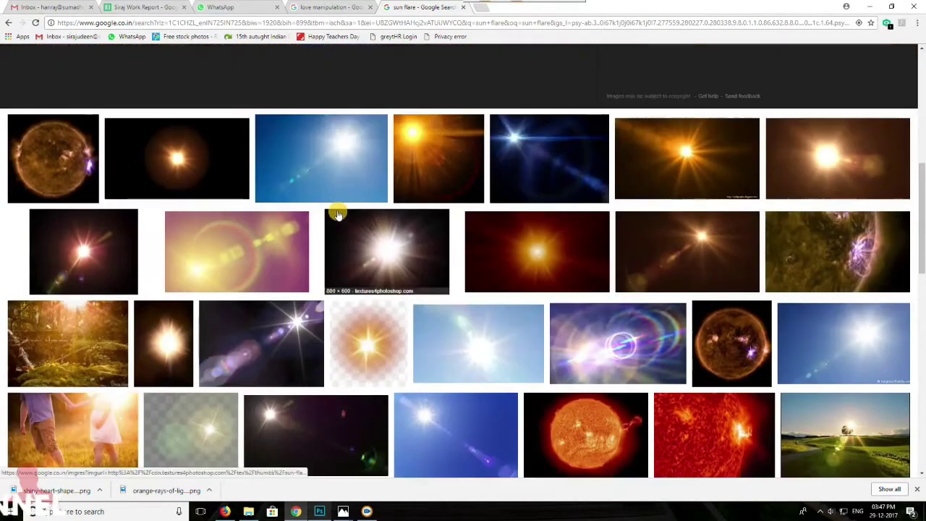
{"action": "scroll", "coordinate": [337, 210], "scroll_direction": "up", "scroll_amount": 1}
{"action": "scroll", "coordinate": [333, 210], "scroll_direction": "down", "scroll_amount": 1}
{"action": "scroll", "coordinate": [333, 210], "scroll_direction": "down", "scroll_amount": 7}
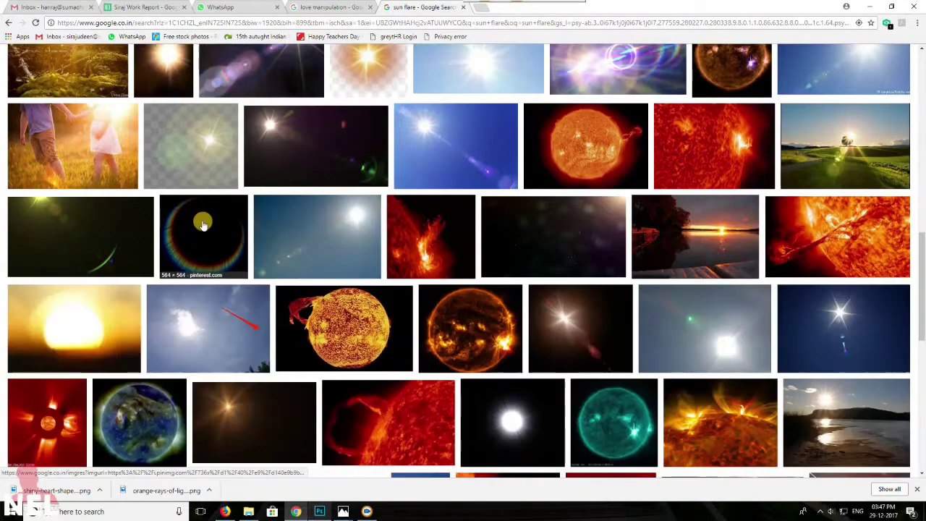
{"action": "scroll", "coordinate": [354, 224], "scroll_direction": "up", "scroll_amount": 10}
{"action": "scroll", "coordinate": [358, 230], "scroll_direction": "down", "scroll_amount": 3}
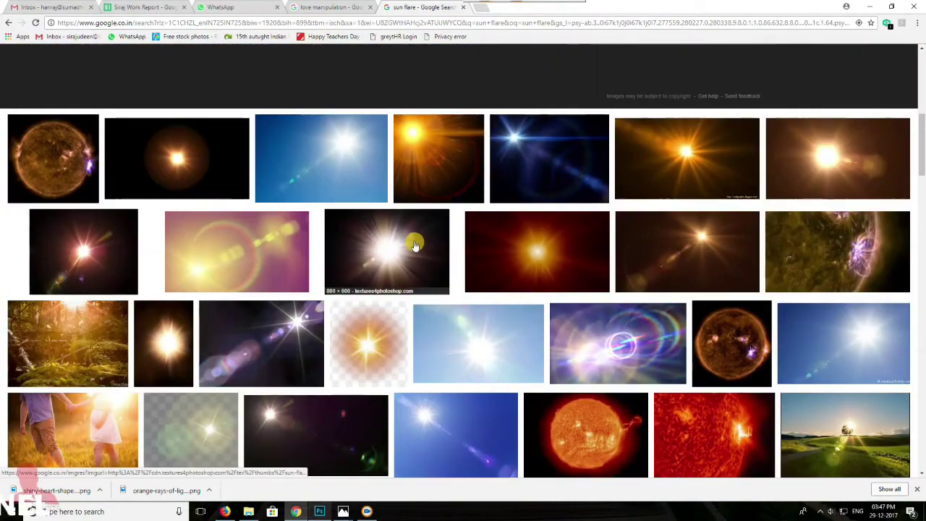
{"action": "scroll", "coordinate": [415, 246], "scroll_direction": "up", "scroll_amount": 3}
{"action": "scroll", "coordinate": [415, 246], "scroll_direction": "up", "scroll_amount": 3}
{"action": "scroll", "coordinate": [337, 176], "scroll_direction": "down", "scroll_amount": 9}
{"action": "scroll", "coordinate": [337, 176], "scroll_direction": "up", "scroll_amount": 2}
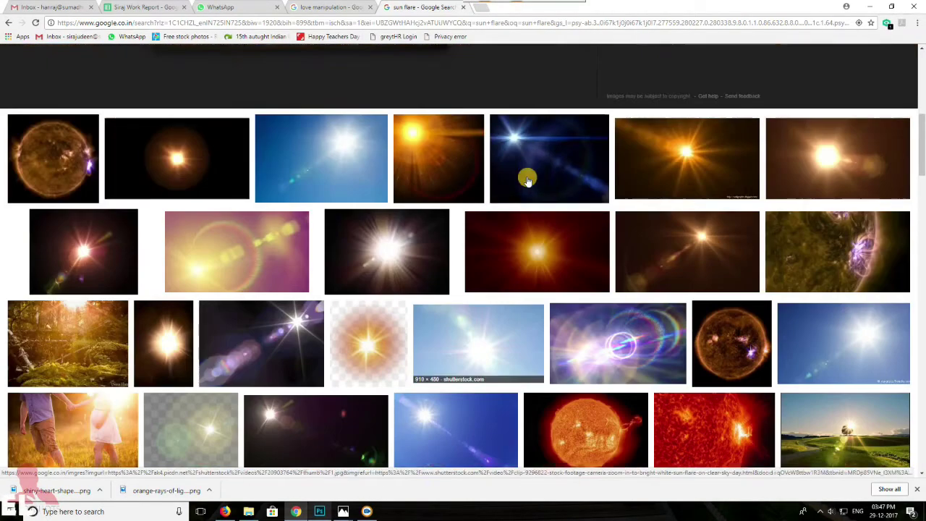
{"action": "left_click", "coordinate": [822, 155]}
{"action": "left_click", "coordinate": [671, 318]}
Save the chosen lens-flare image with Save image as and minimize Chrome
{"action": "scroll", "coordinate": [320, 246], "scroll_direction": "up", "scroll_amount": 1}
{"action": "right_click", "coordinate": [275, 325]}
{"action": "left_click", "coordinate": [314, 411]}
{"action": "key", "text": "Return"}
{"action": "left_click", "coordinate": [869, 7]}
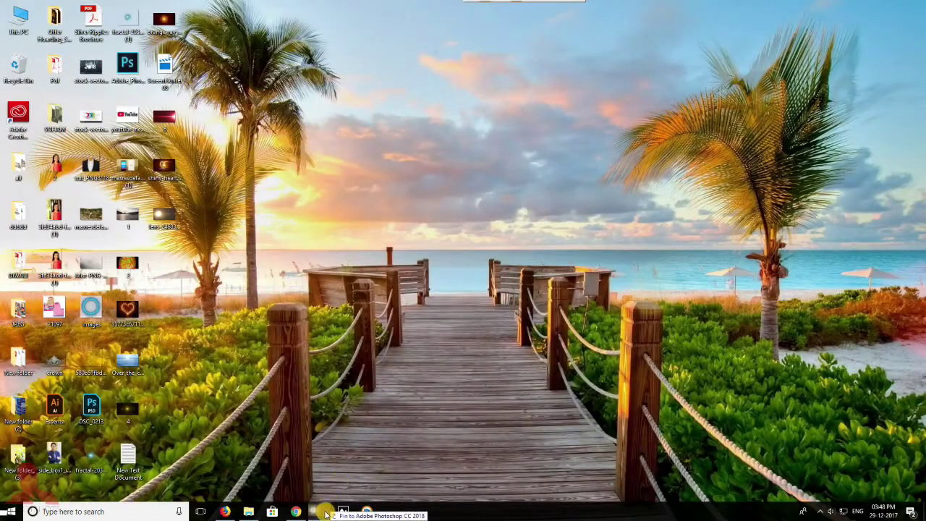
Commit the placed lens flare, blend it in Screen mode, and move it up-left
{"action": "left_click", "coordinate": [322, 511]}
{"action": "key", "text": "Return"}
{"action": "left_click", "coordinate": [796, 304]}
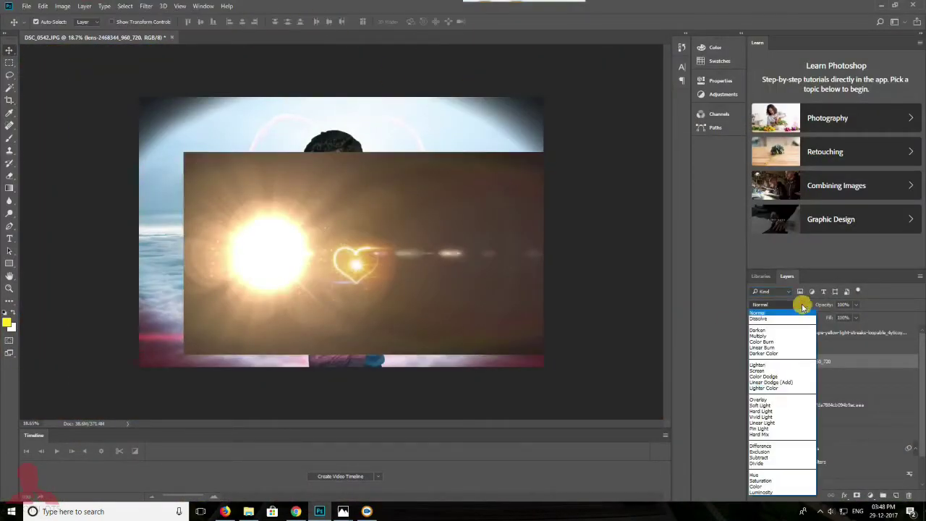
{"action": "left_click", "coordinate": [757, 325]}
{"action": "left_click_drag", "start_coordinate": [274, 263], "coordinate": [200, 169]}
Erase the flare's haze over the horizon and shift the glow upward
{"action": "key", "text": "e"}
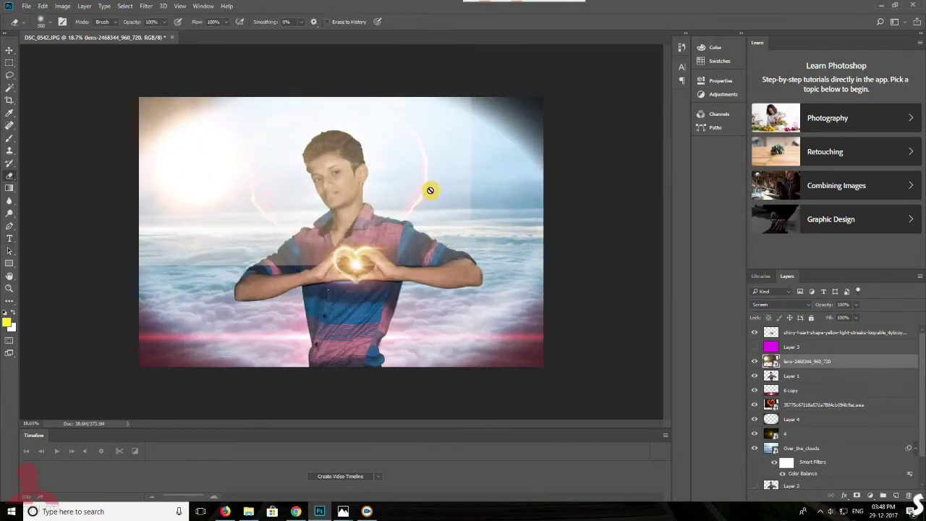
{"action": "left_click_drag", "start_coordinate": [476, 174], "coordinate": [310, 76]}
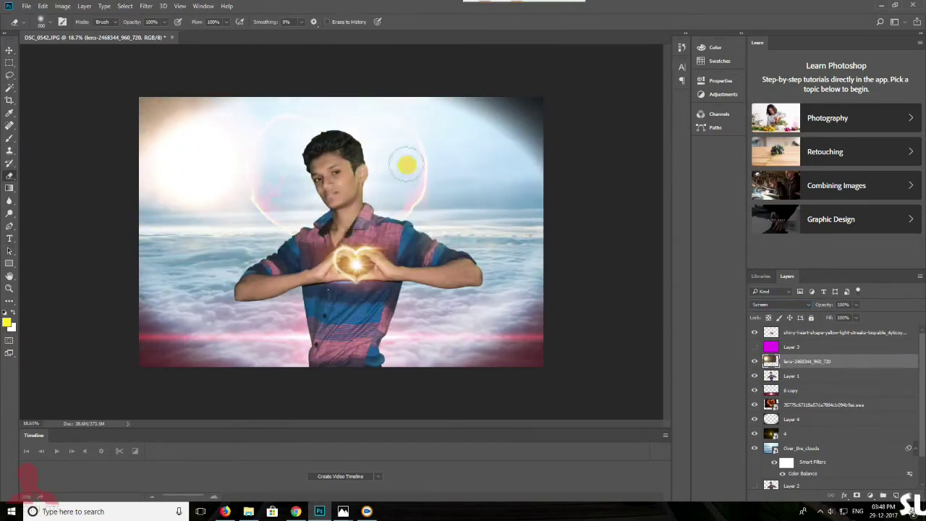
{"action": "key", "text": "v"}
{"action": "left_click_drag", "start_coordinate": [268, 232], "coordinate": [275, 190]}
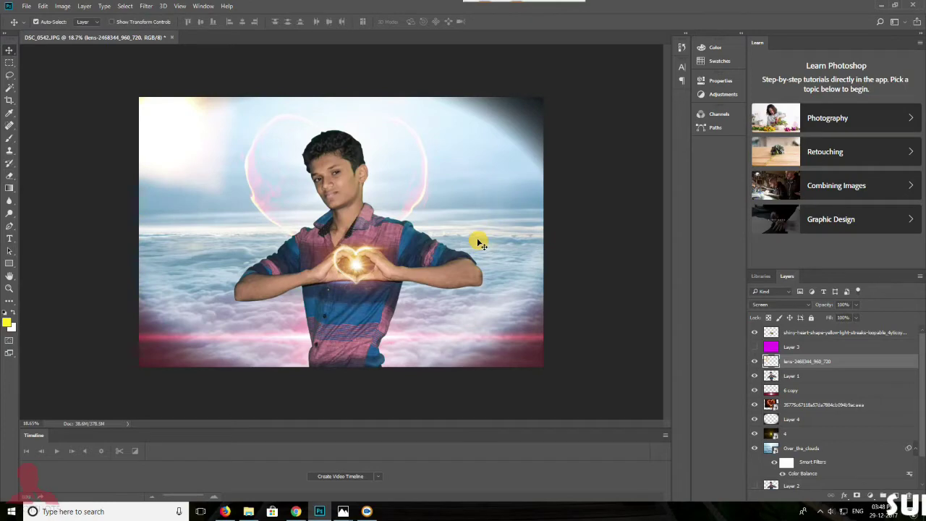
Re-edit the Over_the_clouds Color Balance, pushing Magenta-Green toward magenta for purple clouds
{"action": "left_click", "coordinate": [774, 450]}
{"action": "double_click", "coordinate": [803, 473]}
{"action": "mouse_move", "coordinate": [563, 188]}
{"action": "left_mouse_down"}
{"action": "mouse_move", "coordinate": [595, 182]}
{"action": "mouse_move", "coordinate": [550, 189]}
{"action": "left_mouse_up"}
{"action": "left_click", "coordinate": [688, 152]}
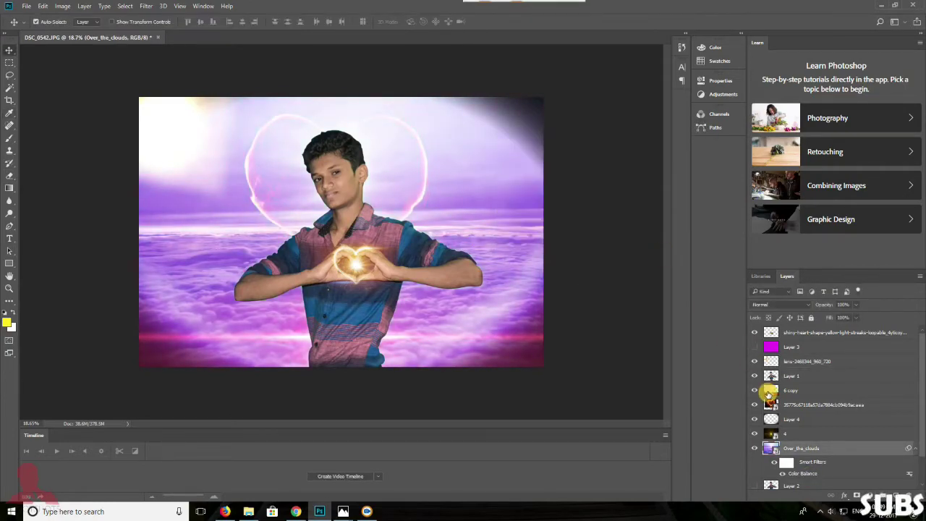
Apply a Color Balance shifted toward blue to the boy's Layer 1
{"action": "left_click", "coordinate": [771, 375]}
{"action": "left_click", "coordinate": [62, 6]}
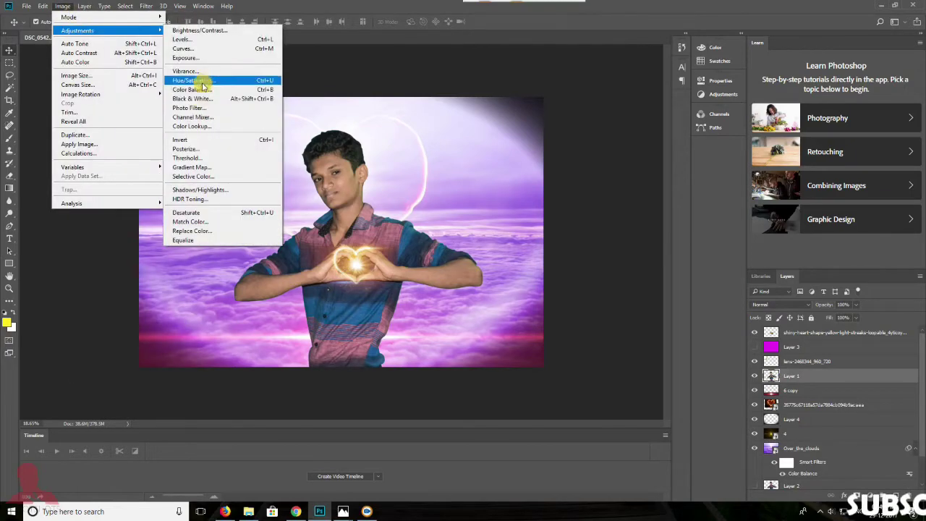
{"action": "left_click", "coordinate": [192, 89]}
{"action": "left_click_drag", "start_coordinate": [438, 193], "coordinate": [420, 196]}
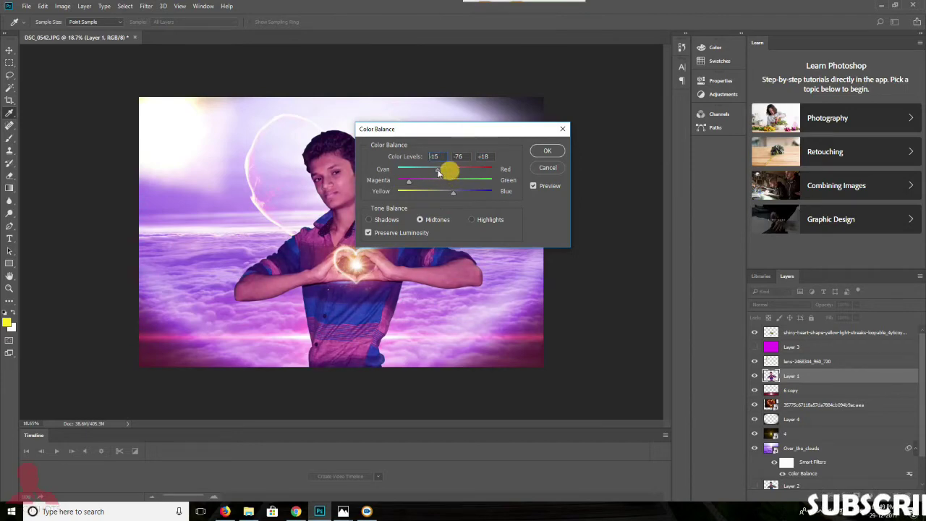
{"action": "left_click", "coordinate": [548, 152]}
{"action": "key", "text": "v"}
Camera Raw the boy with Clarity -82, exposure +0.20 and lifted shadows, then open Liquify
{"action": "left_click", "coordinate": [147, 7]}
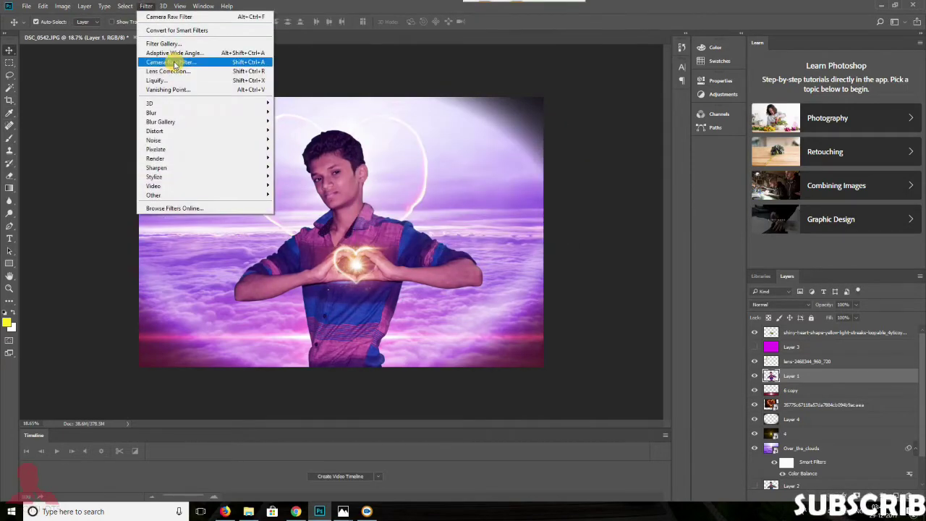
{"action": "left_click", "coordinate": [176, 57]}
{"action": "mouse_move", "coordinate": [588, 297]}
{"action": "left_mouse_down"}
{"action": "mouse_move", "coordinate": [561, 297]}
{"action": "mouse_move", "coordinate": [550, 273]}
{"action": "mouse_move", "coordinate": [611, 265]}
{"action": "mouse_move", "coordinate": [550, 297]}
{"action": "left_mouse_up"}
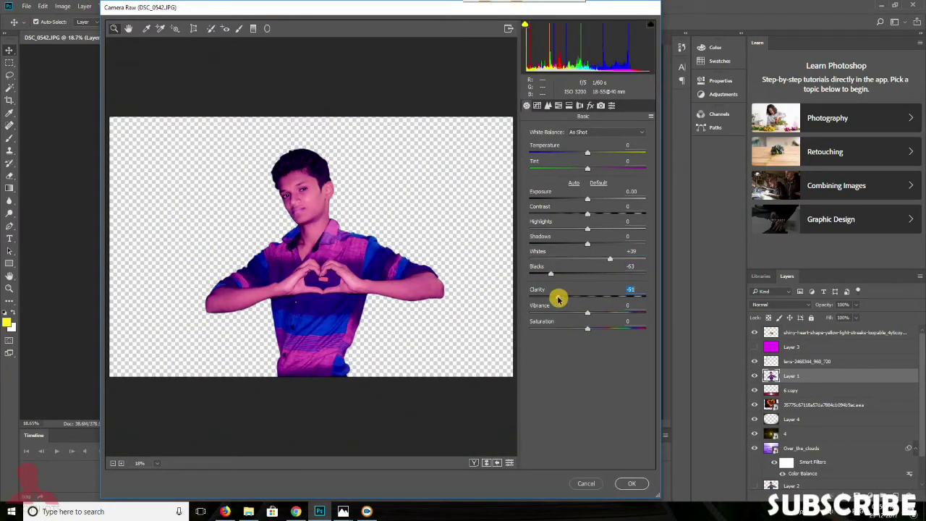
{"action": "left_click_drag", "start_coordinate": [587, 199], "coordinate": [590, 198]}
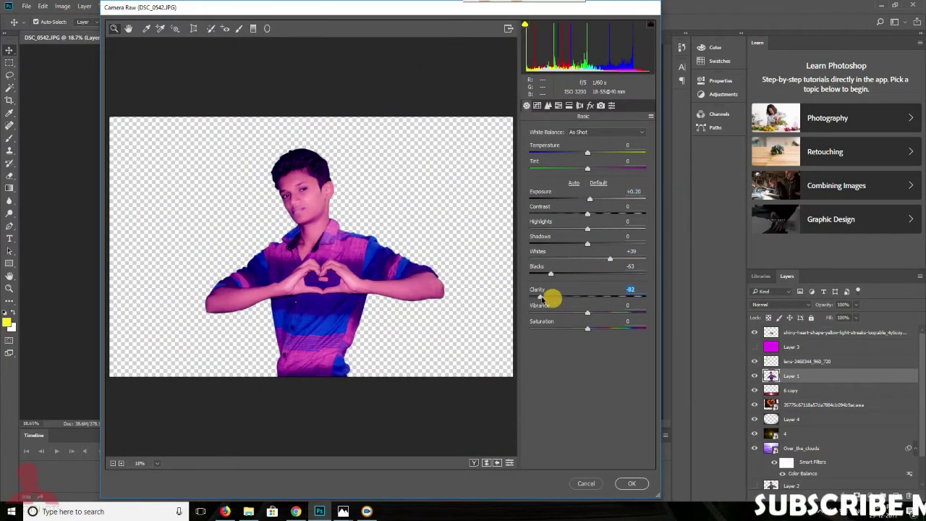
{"action": "left_click_drag", "start_coordinate": [550, 296], "coordinate": [540, 297]}
{"action": "mouse_move", "coordinate": [610, 258]}
{"action": "left_mouse_down"}
{"action": "mouse_move", "coordinate": [600, 258]}
{"action": "mouse_move", "coordinate": [617, 243]}
{"action": "left_mouse_up"}
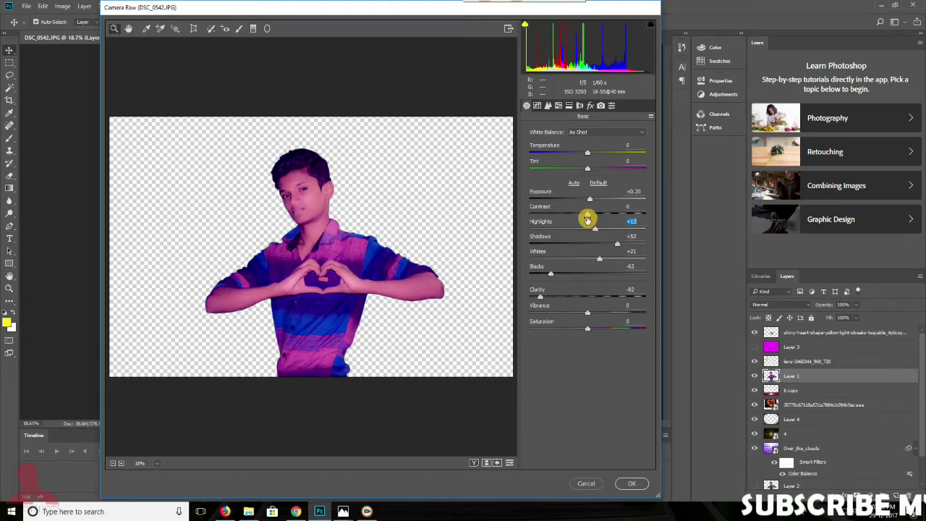
{"action": "left_click", "coordinate": [632, 483]}
{"action": "left_click", "coordinate": [145, 6]}
{"action": "left_click", "coordinate": [159, 83]}
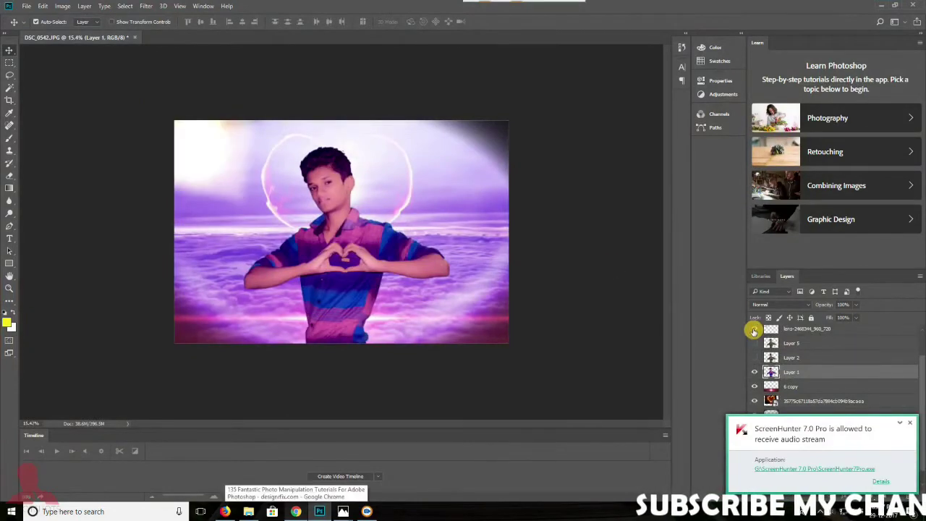
Back in Chrome, search Google Images for 'love fire'
{"action": "scroll", "coordinate": [755, 331], "scroll_direction": "up", "scroll_amount": 2}
{"action": "left_click", "coordinate": [309, 489]}
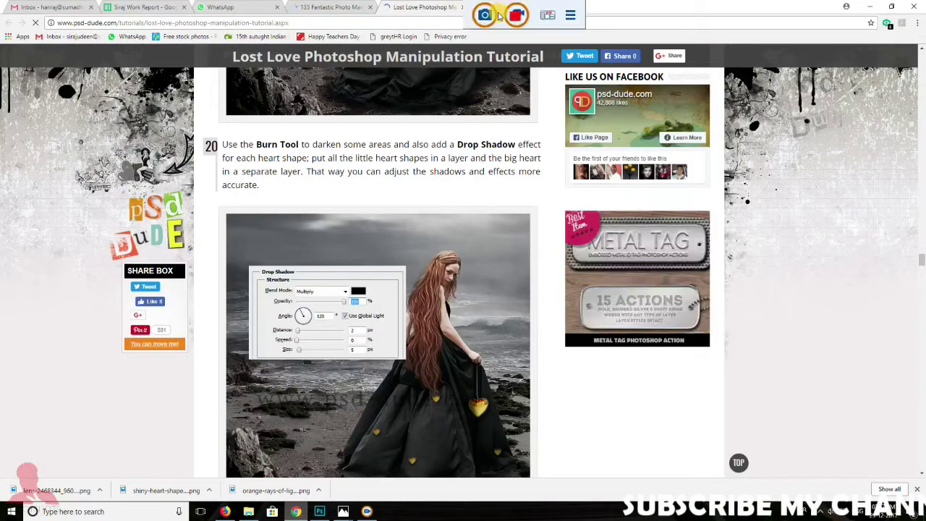
{"action": "left_click", "coordinate": [500, 15]}
{"action": "scroll", "coordinate": [124, 230], "scroll_direction": "up", "scroll_amount": 2}
{"action": "type", "text": "love"}
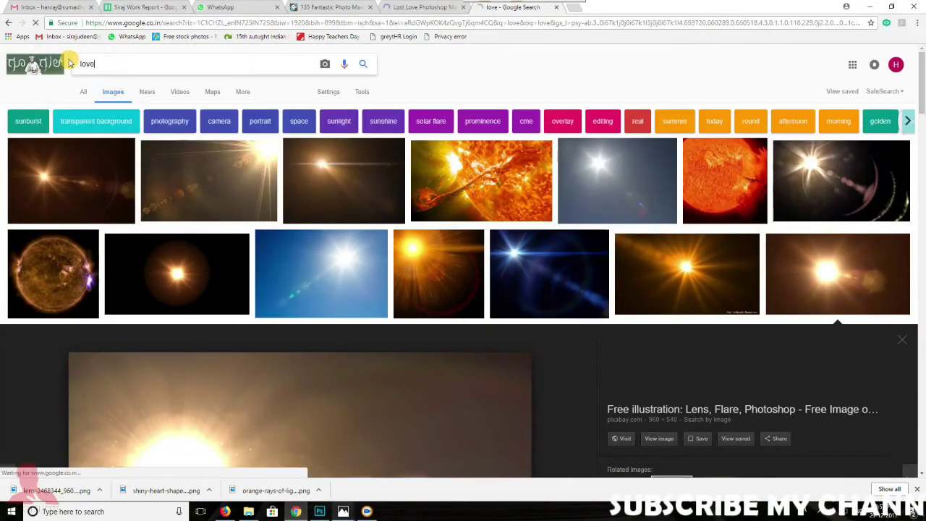
{"action": "key", "text": "Return"}
{"action": "left_click", "coordinate": [131, 63]}
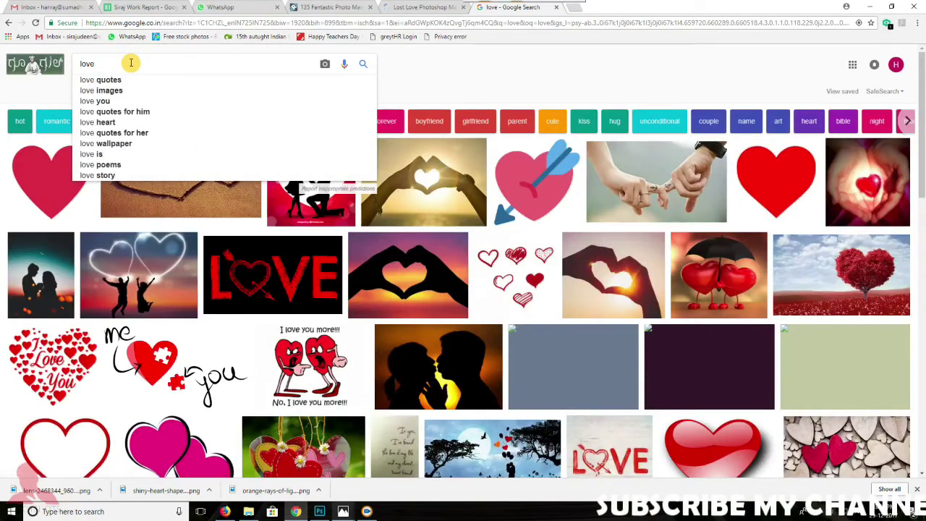
{"action": "type", "text": "fire"}
{"action": "key", "text": "Return"}
Preview the Love on Fire wallpaper and place it into Photoshop
{"action": "left_click", "coordinate": [318, 186]}
{"action": "key", "text": "Left"}
{"action": "key", "text": "Left"}
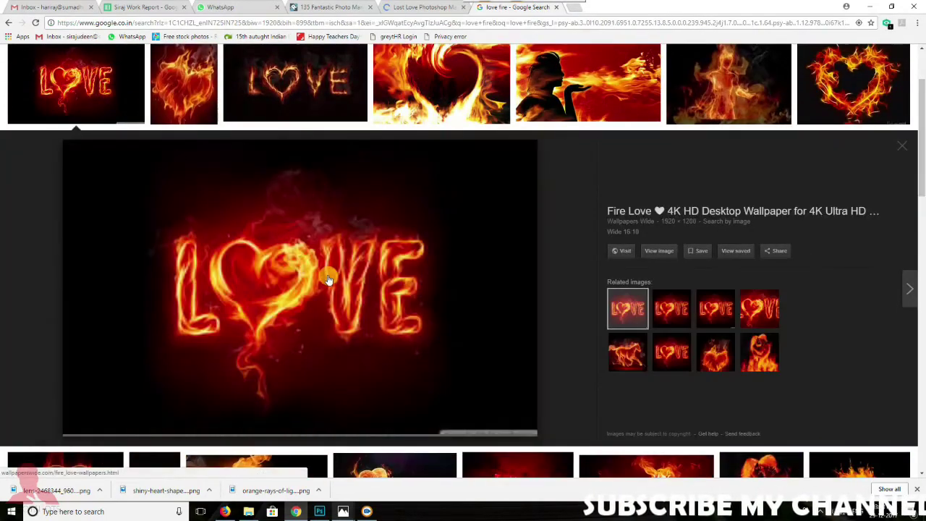
{"action": "left_click", "coordinate": [671, 311]}
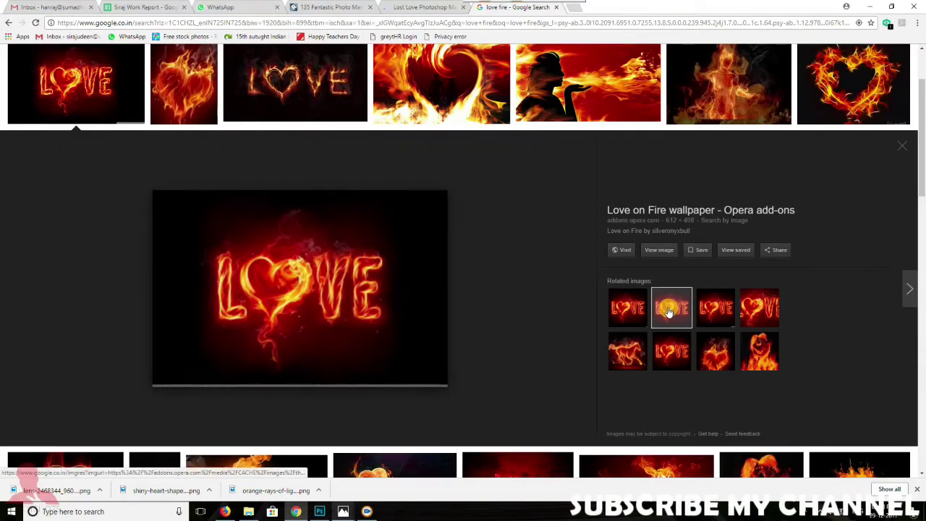
{"action": "left_click", "coordinate": [878, 8]}
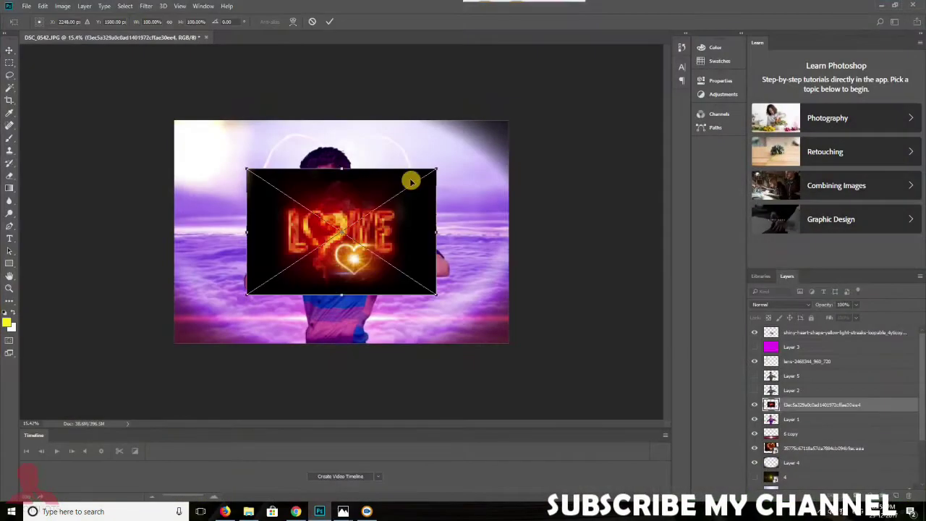
{"action": "left_click", "coordinate": [329, 21]}
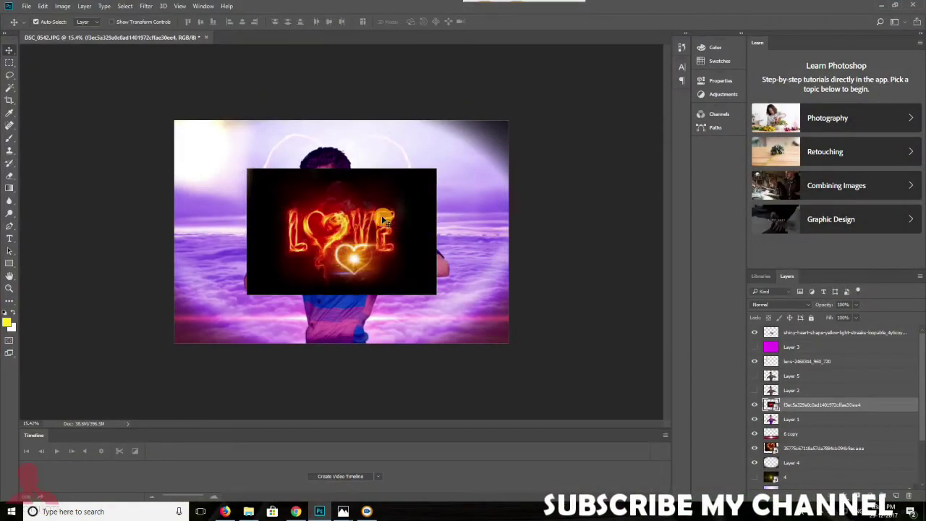
Move the LOVE image up, blend it as Screen, and put it behind the boy
{"action": "left_click_drag", "start_coordinate": [340, 232], "coordinate": [337, 187]}
{"action": "left_click_drag", "start_coordinate": [775, 394], "coordinate": [771, 332]}
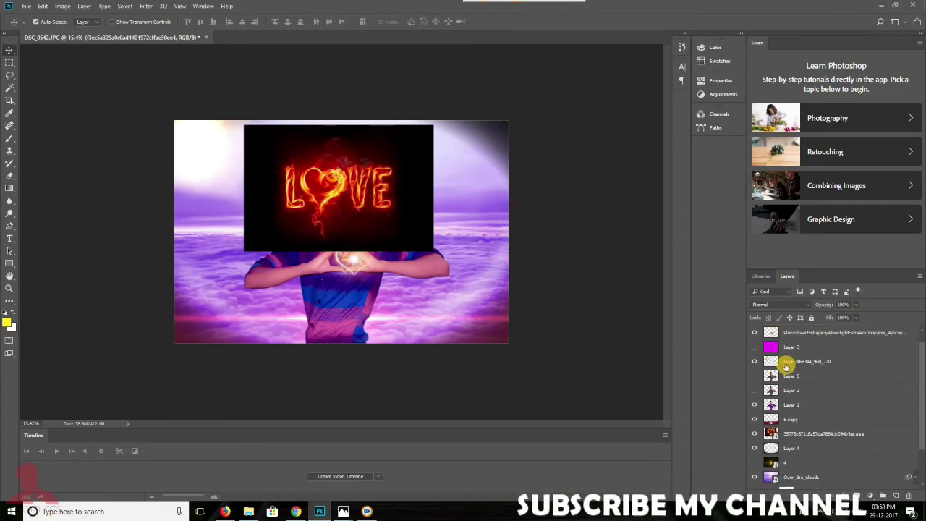
{"action": "left_click", "coordinate": [774, 305]}
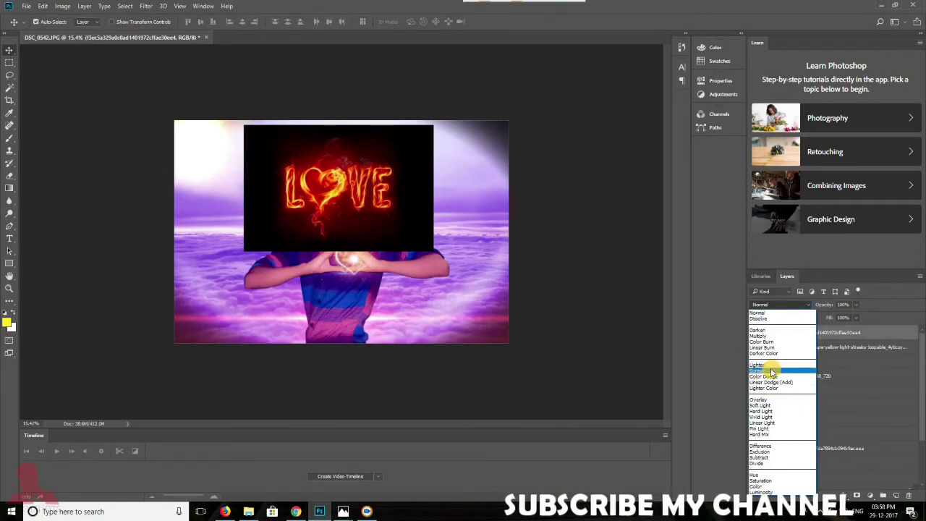
{"action": "left_click", "coordinate": [771, 371]}
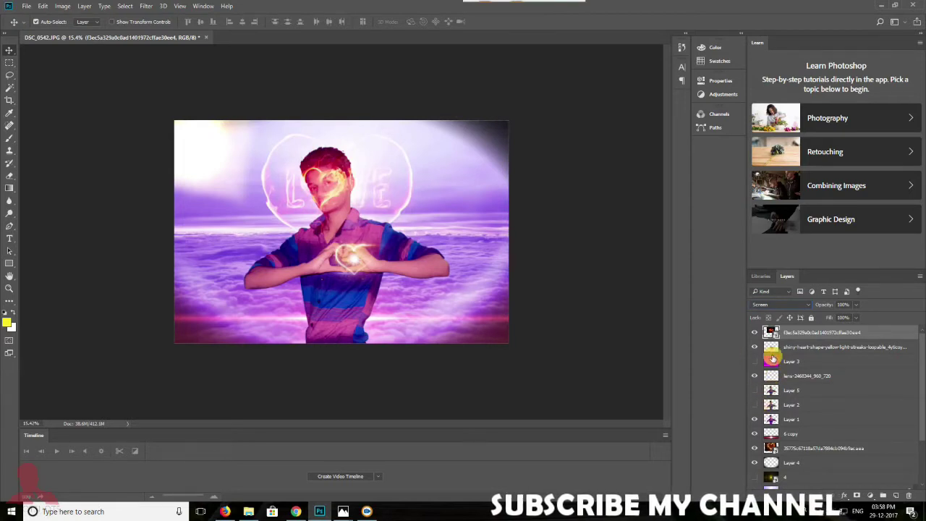
{"action": "left_click_drag", "start_coordinate": [381, 201], "coordinate": [400, 208]}
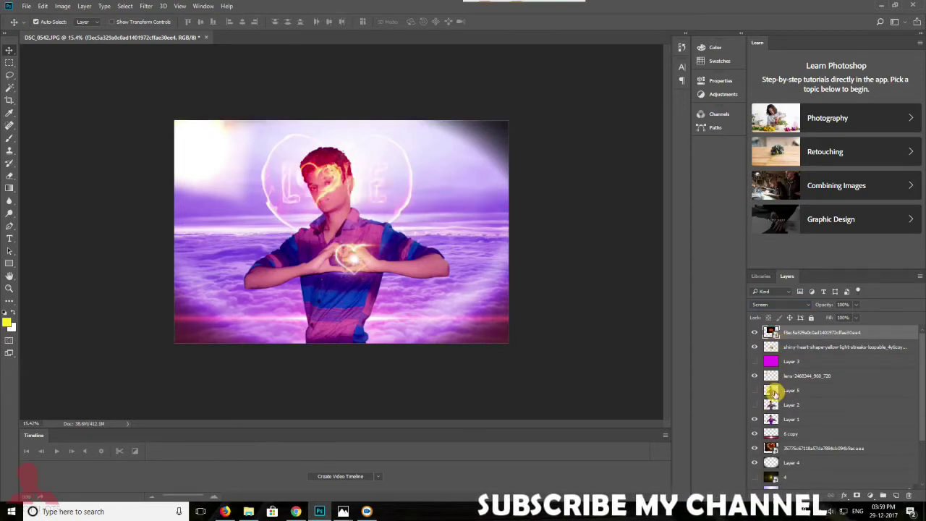
{"action": "left_click_drag", "start_coordinate": [780, 377], "coordinate": [789, 431]}
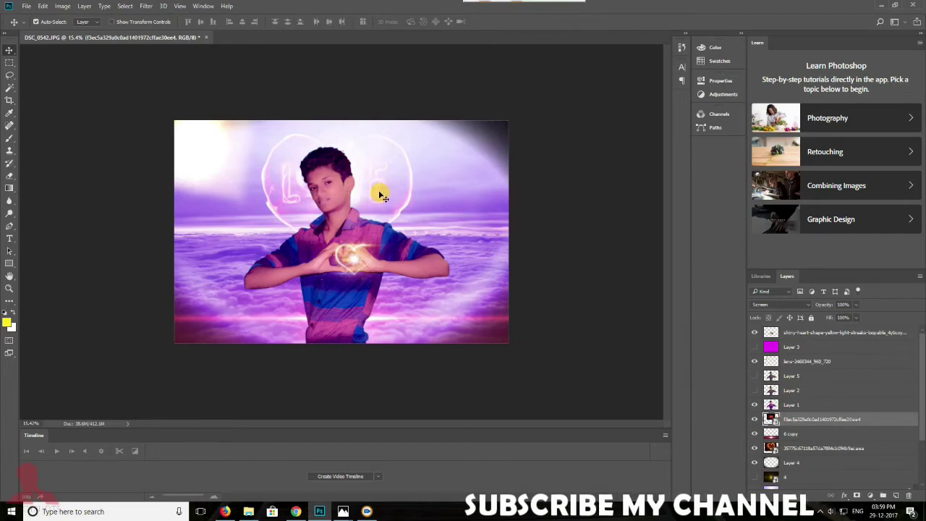
{"action": "left_click", "coordinate": [374, 512]}
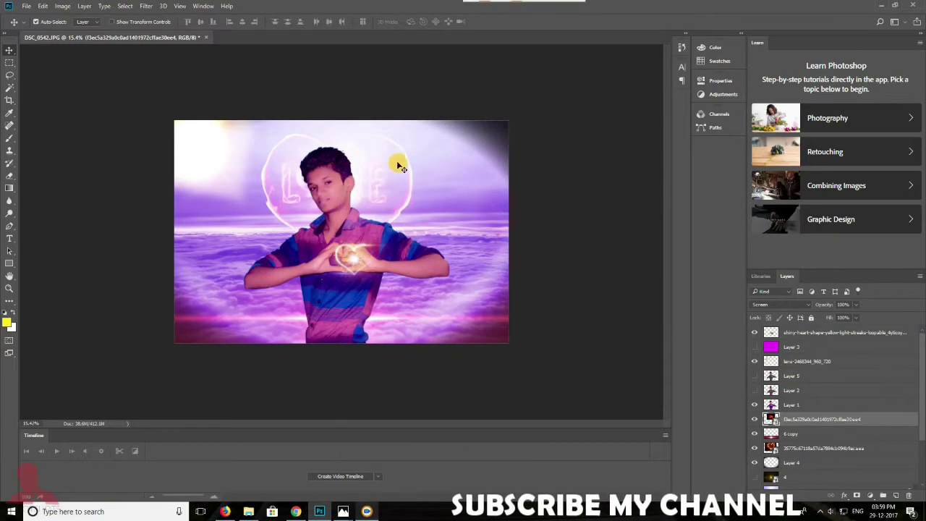
Enlarge the heart light layer and move the shiny heart glow between the hands
{"action": "left_click", "coordinate": [777, 450]}
{"action": "key", "text": "ctrl+t"}
{"action": "left_click_drag", "start_coordinate": [488, 97], "coordinate": [502, 83]}
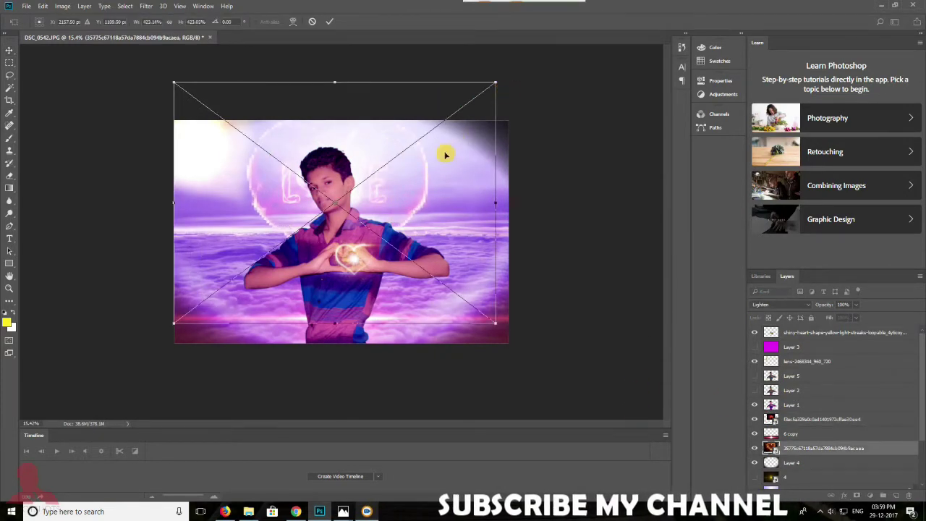
{"action": "left_click", "coordinate": [325, 24]}
{"action": "left_click", "coordinate": [378, 199]}
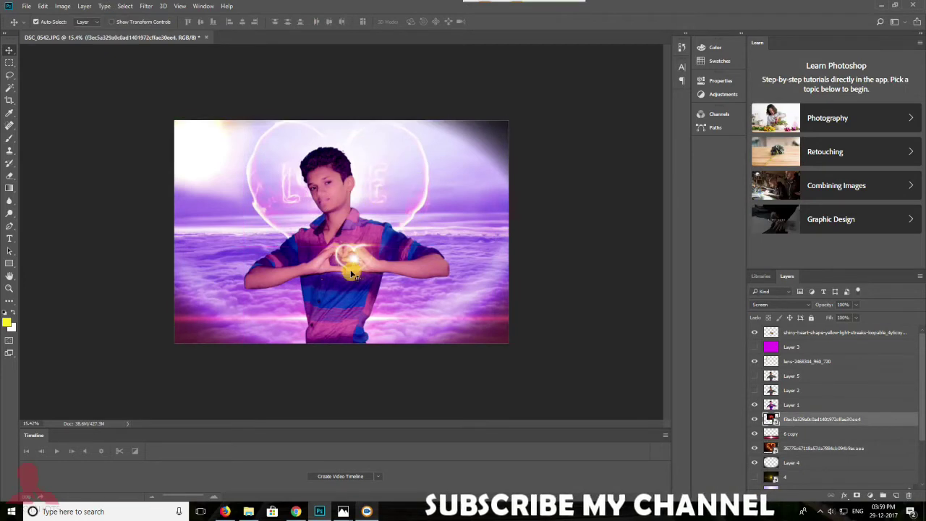
{"action": "left_click_drag", "start_coordinate": [353, 273], "coordinate": [345, 273]}
{"action": "key", "text": "ctrl+t"}
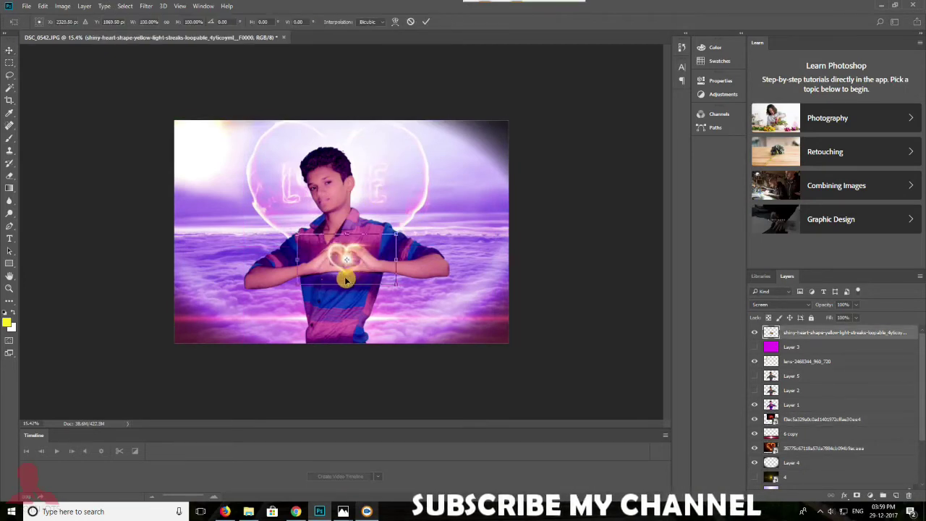
Commit the heart glow transform and brush five soft glow dabs on the photo
{"action": "left_click", "coordinate": [426, 21]}
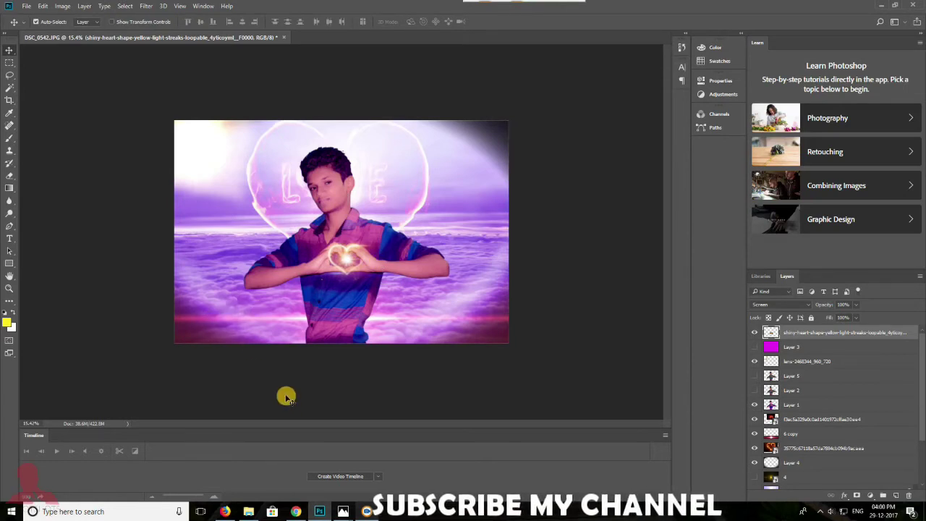
{"action": "left_click", "coordinate": [233, 263]}
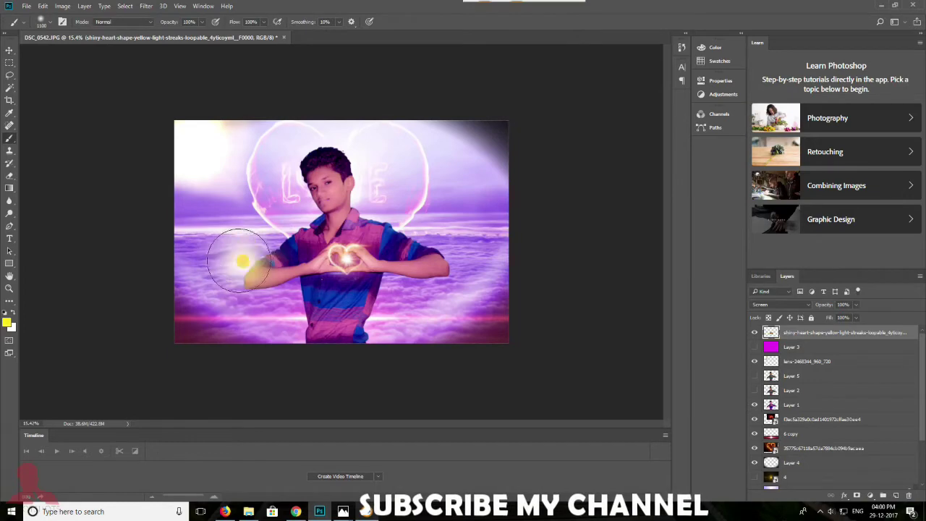
{"action": "left_click", "coordinate": [231, 304]}
{"action": "left_click", "coordinate": [441, 224]}
{"action": "left_click", "coordinate": [456, 268]}
{"action": "left_click", "coordinate": [398, 311]}
Set the glow layer's blend mode to Lighten
{"action": "key", "text": "v"}
{"action": "left_click", "coordinate": [774, 305]}
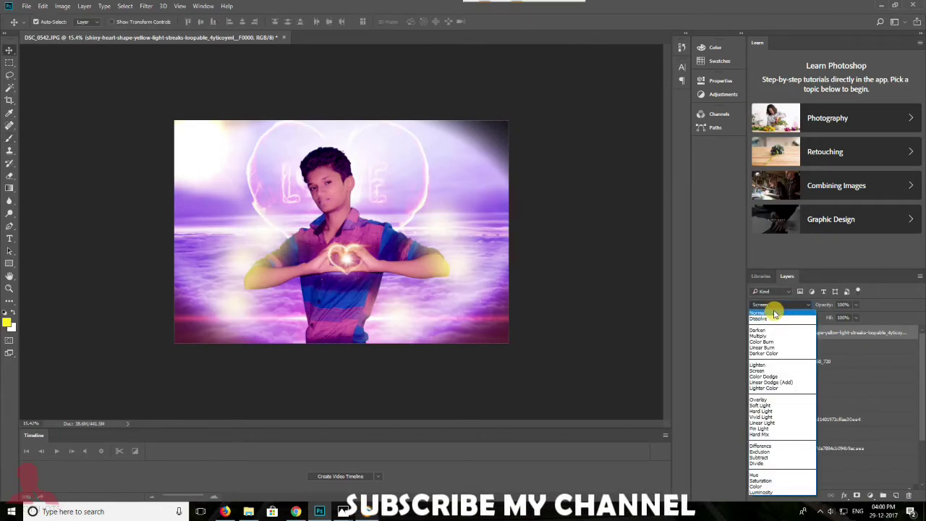
{"action": "left_click", "coordinate": [778, 298]}
{"action": "scroll", "coordinate": [781, 305], "scroll_direction": "down", "scroll_amount": 1}
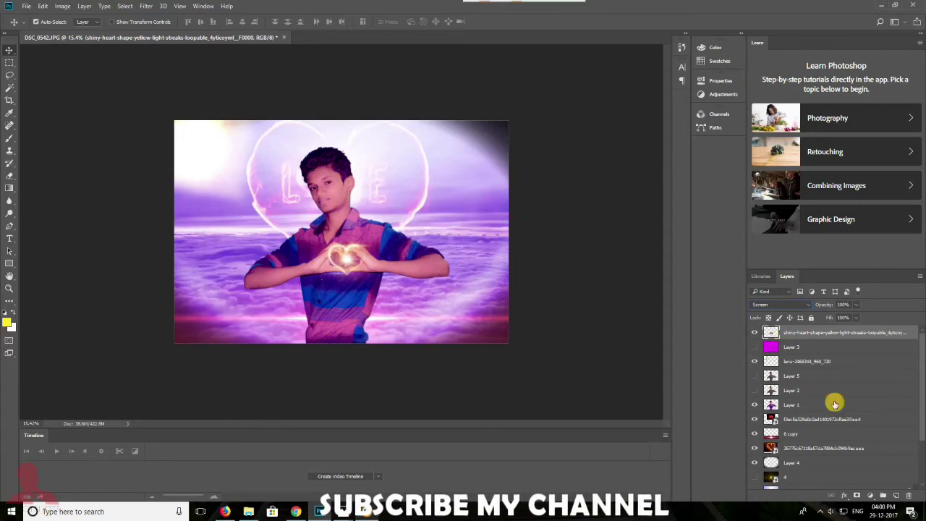
Add new Layer 6 with yellow glow dabs around the boy, blended as Lighten
{"action": "key", "text": "ctrl+shift+alt+n"}
{"action": "key", "text": "b"}
{"action": "left_click", "coordinate": [254, 279]}
{"action": "left_click", "coordinate": [311, 311]}
{"action": "left_click", "coordinate": [391, 304]}
{"action": "left_click", "coordinate": [456, 260]}
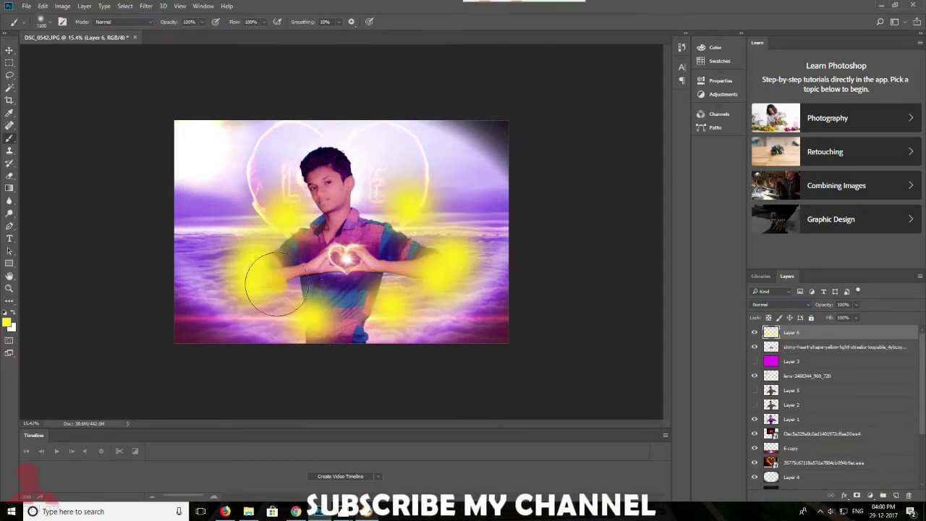
{"action": "key", "text": "v"}
{"action": "left_click", "coordinate": [774, 304]}
{"action": "left_click", "coordinate": [774, 304]}
{"action": "scroll", "coordinate": [774, 305], "scroll_direction": "down", "scroll_amount": 1}
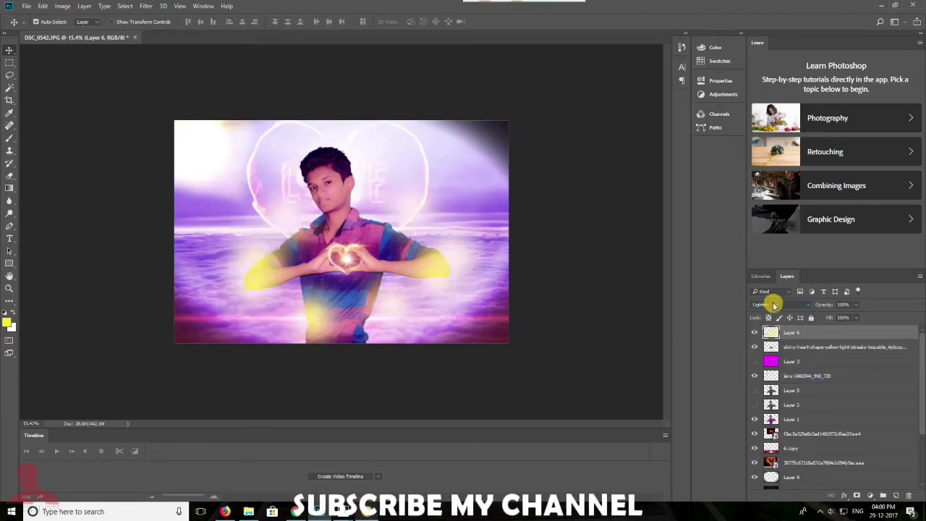
Paint magenta over the boy's body and arm on Layer 6
{"action": "left_click", "coordinate": [7, 322]}
{"action": "left_click", "coordinate": [663, 148]}
{"action": "left_click", "coordinate": [746, 124]}
{"action": "key", "text": "b"}
{"action": "left_click", "coordinate": [285, 265]}
{"action": "mouse_move", "coordinate": [246, 266]}
{"action": "left_mouse_down"}
{"action": "mouse_move", "coordinate": [383, 308]}
{"action": "mouse_move", "coordinate": [375, 175]}
{"action": "left_mouse_up"}
{"action": "key", "text": "v"}
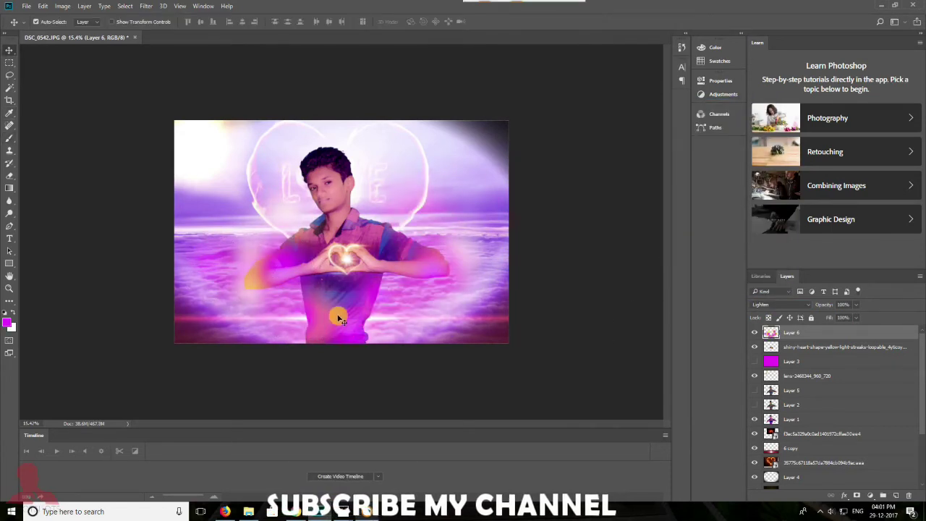
Lower Layer 6 opacity to 49% and shrink the lens flare toward the right edge
{"action": "left_click_drag", "start_coordinate": [854, 309], "coordinate": [836, 320]}
{"action": "left_click", "coordinate": [835, 321]}
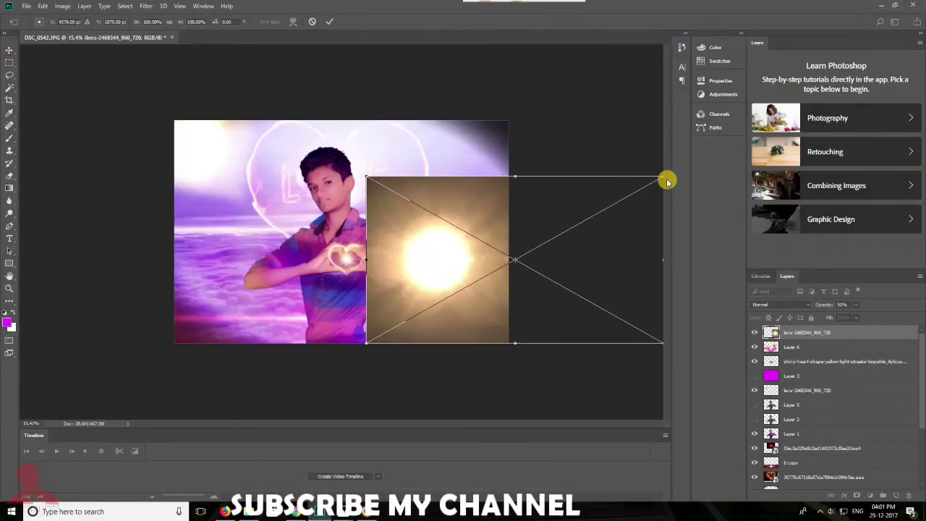
{"action": "mouse_move", "coordinate": [667, 183]}
{"action": "left_mouse_down"}
{"action": "mouse_move", "coordinate": [523, 268]}
{"action": "mouse_move", "coordinate": [460, 265]}
{"action": "left_mouse_up"}
Commit the lens flare's size, blend it as Screen, and move it left
{"action": "left_click", "coordinate": [330, 22]}
{"action": "left_click", "coordinate": [780, 305]}
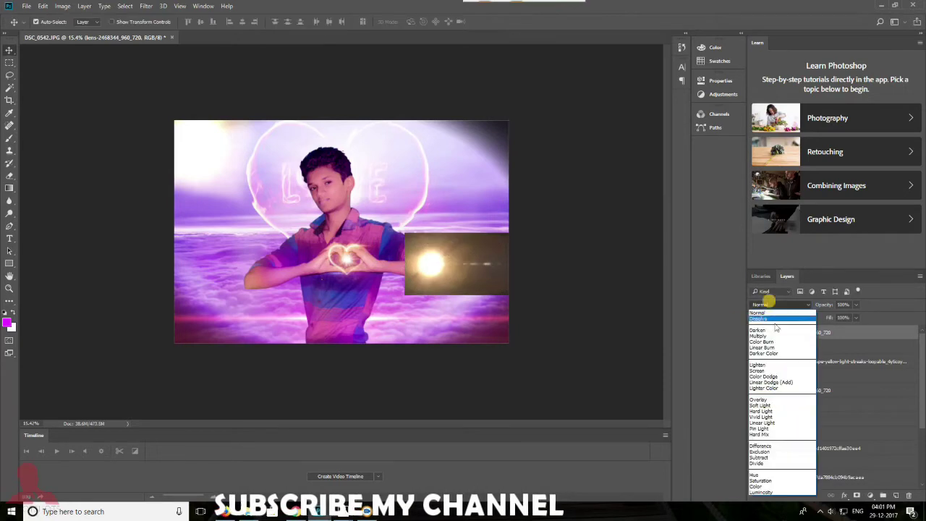
{"action": "left_click", "coordinate": [778, 372]}
{"action": "key", "text": "e"}
{"action": "left_click", "coordinate": [409, 251]}
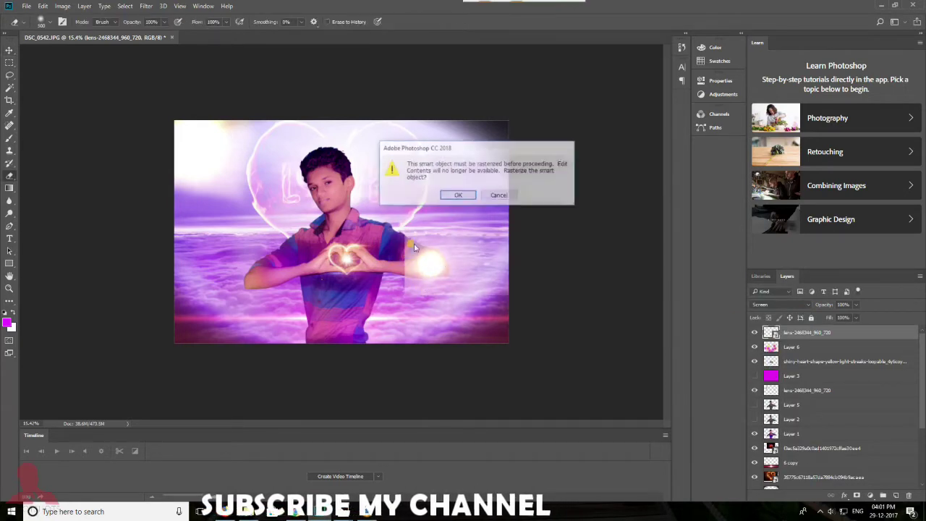
{"action": "key", "text": "Return"}
{"action": "key", "text": "v"}
{"action": "mouse_move", "coordinate": [432, 264]}
{"action": "left_mouse_down"}
{"action": "mouse_move", "coordinate": [230, 298]}
{"action": "mouse_move", "coordinate": [244, 297]}
{"action": "left_mouse_up"}
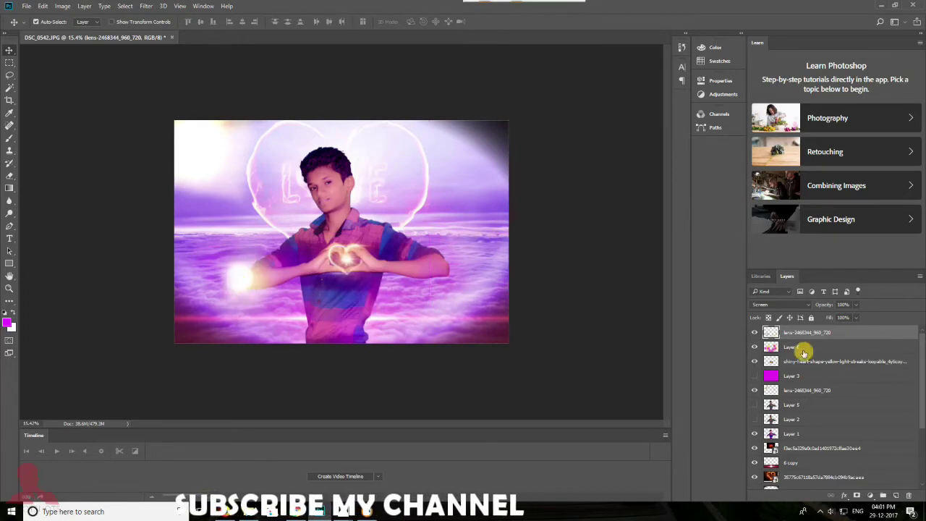
Put the flare below Layer 1 beside one arm and place a copy by the other arm
{"action": "left_click_drag", "start_coordinate": [775, 335], "coordinate": [789, 438]}
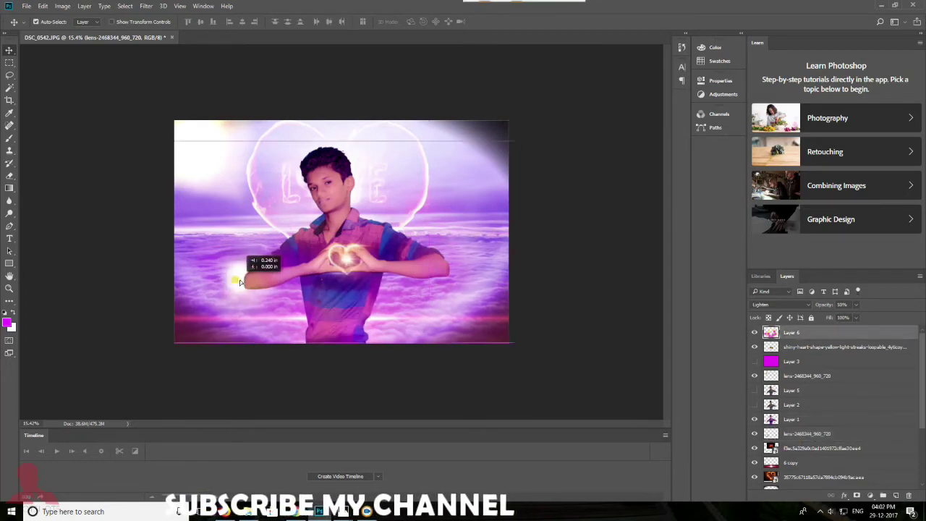
{"action": "left_click", "coordinate": [772, 433]}
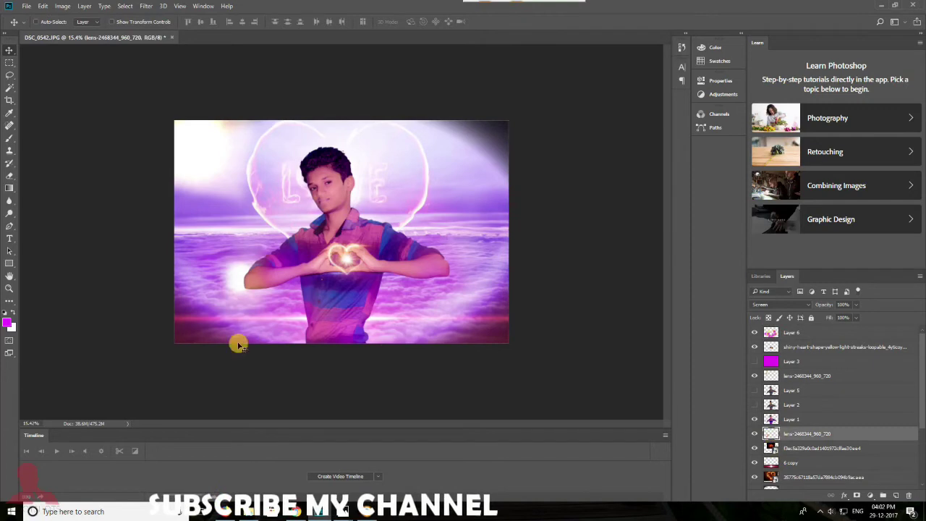
{"action": "key", "text": "ctrl+t"}
{"action": "mouse_move", "coordinate": [283, 290]}
{"action": "left_mouse_down"}
{"action": "mouse_move", "coordinate": [257, 256]}
{"action": "mouse_move", "coordinate": [442, 289]}
{"action": "left_mouse_up"}
{"action": "key", "text": "Return"}
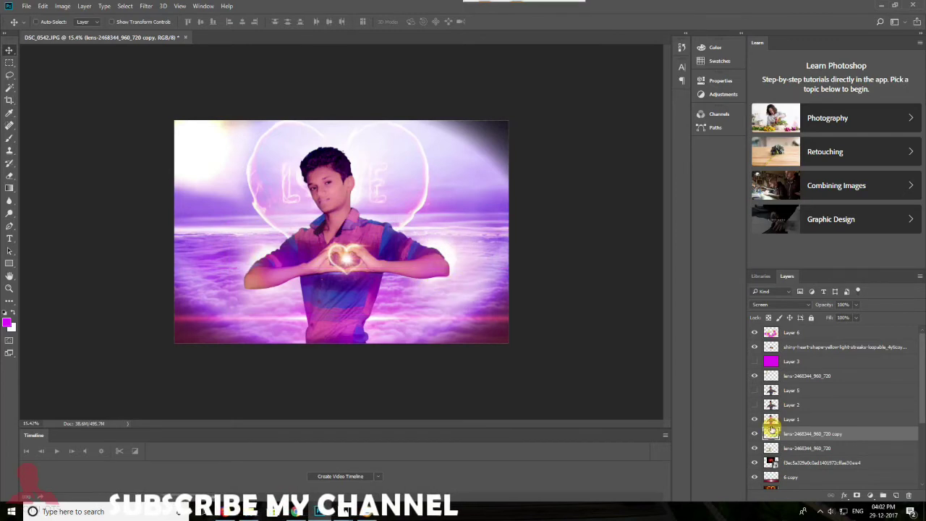
{"action": "left_click_drag", "start_coordinate": [257, 257], "coordinate": [253, 262], "text": "ctrl"}
{"action": "scroll", "coordinate": [530, 265], "scroll_direction": "down", "scroll_amount": 1}
{"action": "scroll", "coordinate": [530, 265], "scroll_direction": "up", "scroll_amount": 2}
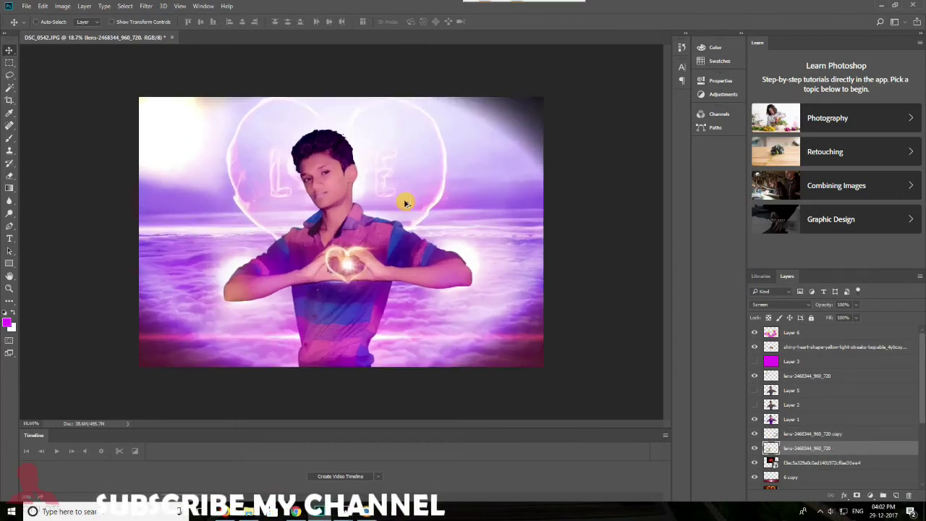
Select Layer 4, switch between the Eraser and Move tools, and dismiss a Save As dialog
{"action": "scroll", "coordinate": [783, 412], "scroll_direction": "down", "scroll_amount": 3}
{"action": "left_click", "coordinate": [790, 463]}
{"action": "key", "text": "e"}
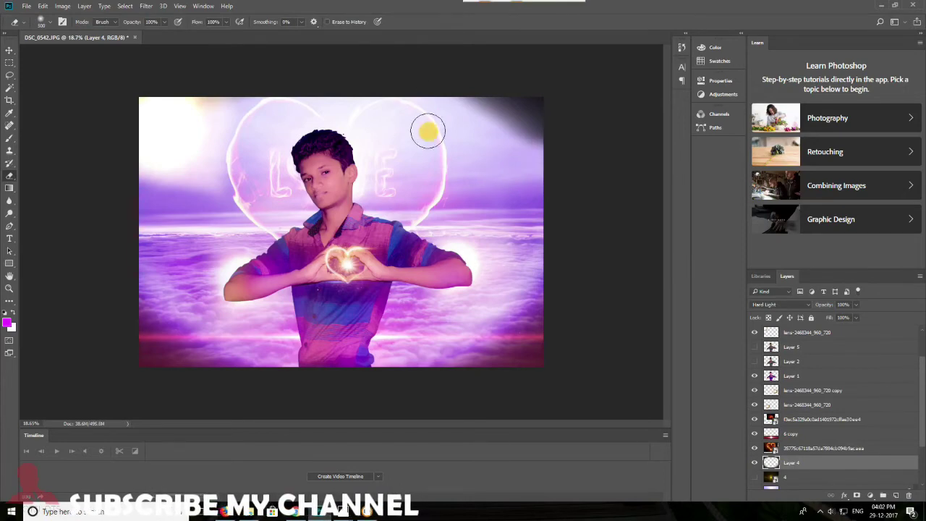
{"action": "key", "text": "v"}
{"action": "scroll", "coordinate": [359, 264], "scroll_direction": "down", "scroll_amount": 1}
{"action": "key", "text": "ctrl+shift+s"}
{"action": "left_click", "coordinate": [452, 289]}
Toggle Layer 2's visibility, then erase stray fringe along the hair's top on Layer 5
{"action": "scroll", "coordinate": [332, 287], "scroll_direction": "up", "scroll_amount": 2}
{"action": "scroll", "coordinate": [332, 287], "scroll_direction": "down", "scroll_amount": 1}
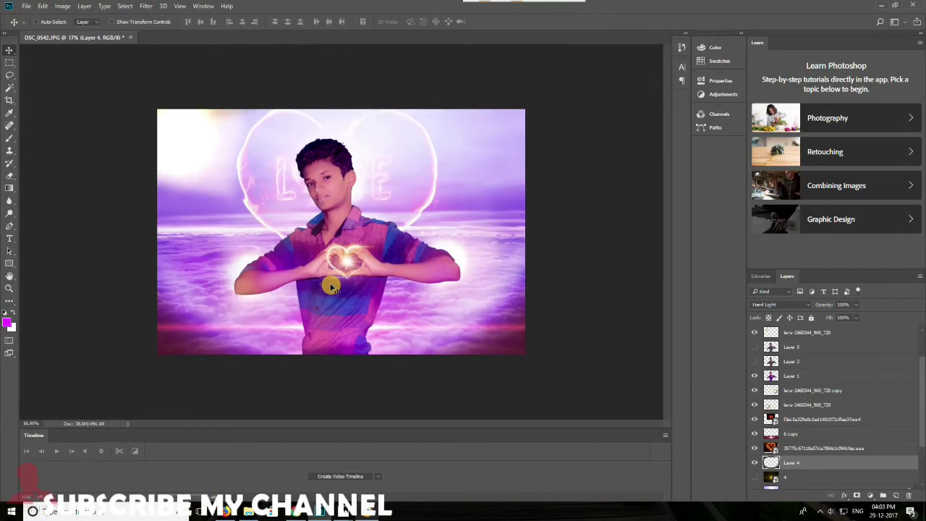
{"action": "left_click", "coordinate": [768, 361]}
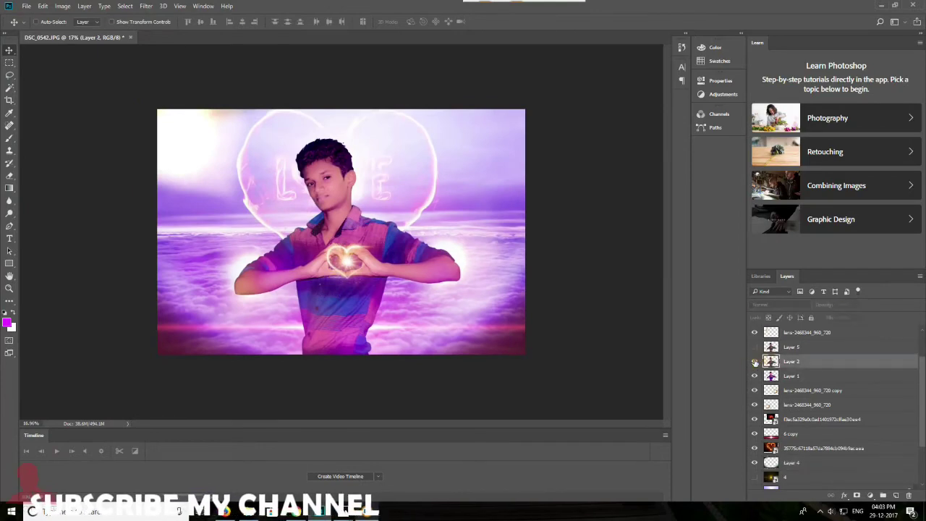
{"action": "scroll", "coordinate": [278, 181], "scroll_direction": "up", "scroll_amount": 3}
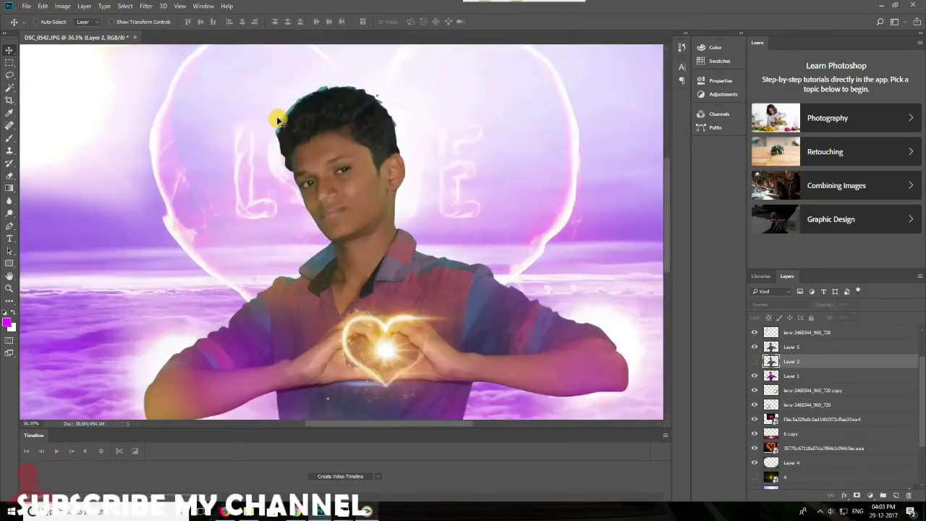
{"action": "key", "text": "e"}
{"action": "left_click", "coordinate": [776, 348]}
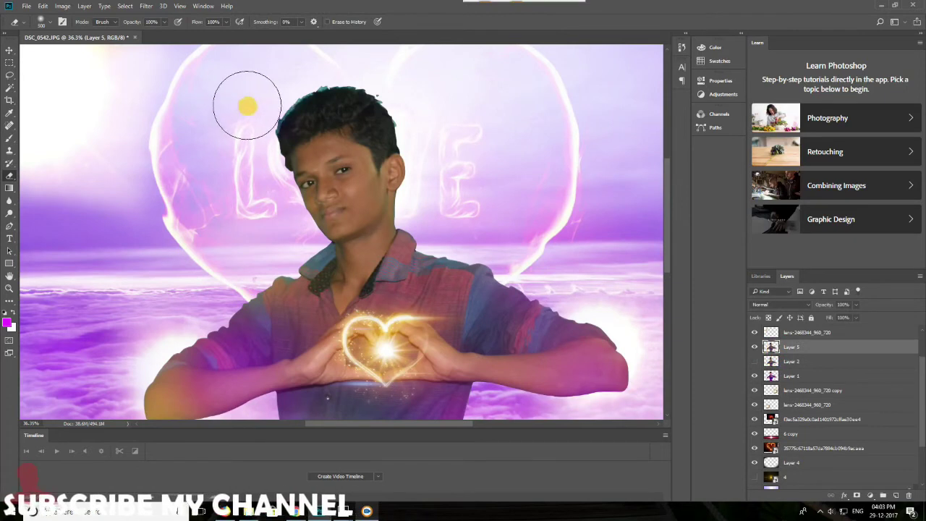
{"action": "left_click_drag", "start_coordinate": [347, 65], "coordinate": [391, 112]}
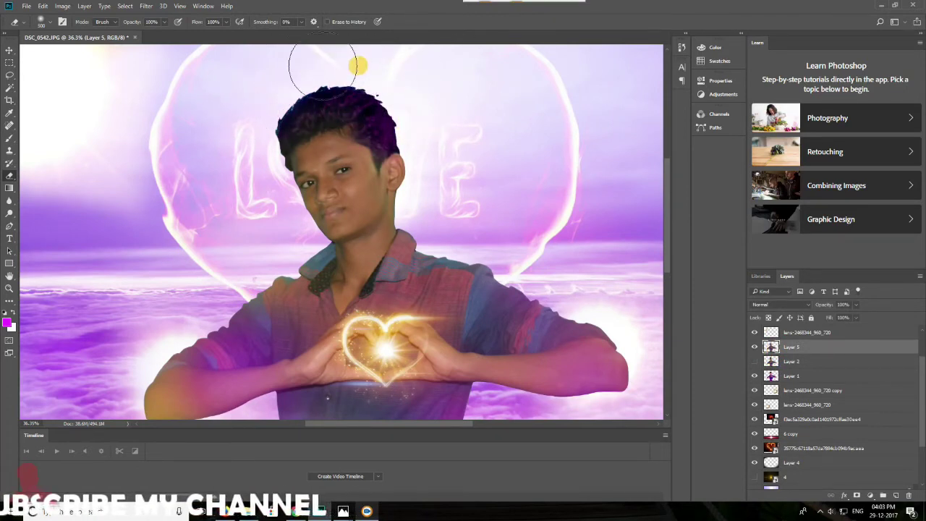
{"action": "scroll", "coordinate": [260, 120], "scroll_direction": "down", "scroll_amount": 2}
Open the Camera Raw Filter on the boy's layer, closing a mistakenly opened Filter Gallery
{"action": "key", "text": "v"}
{"action": "left_click", "coordinate": [147, 6]}
{"action": "left_click", "coordinate": [166, 41]}
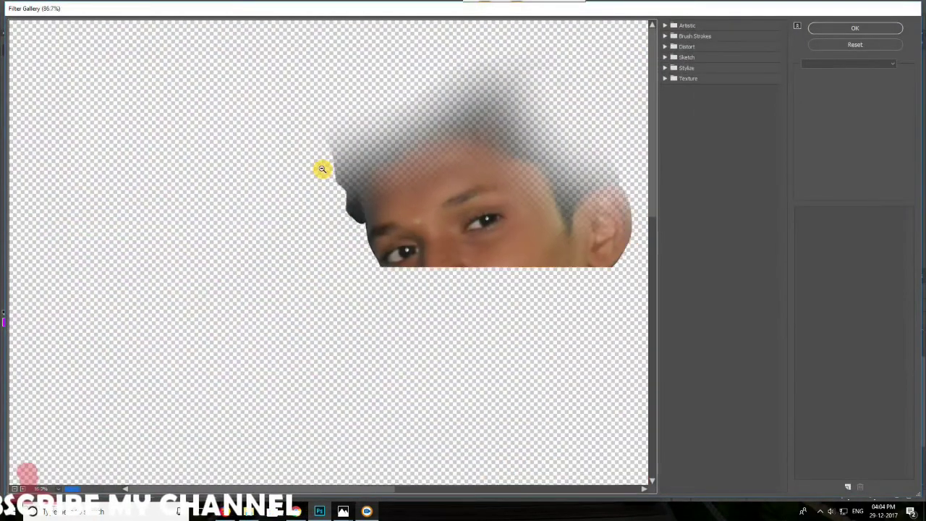
{"action": "left_click", "coordinate": [855, 29]}
{"action": "left_click", "coordinate": [147, 6]}
{"action": "left_click", "coordinate": [174, 65]}
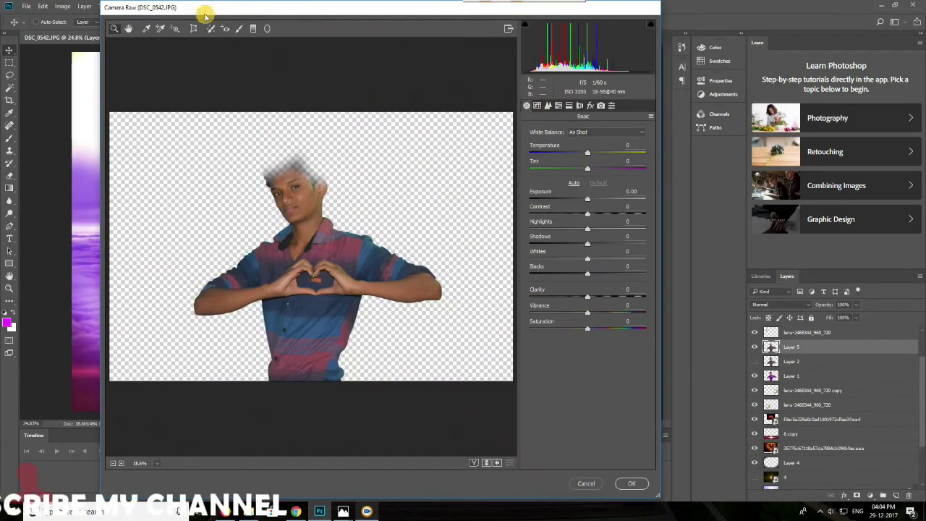
Brush the boy's head with exposure +1.40, whites +12 and reduced clarity, then apply
{"action": "left_click", "coordinate": [239, 28]}
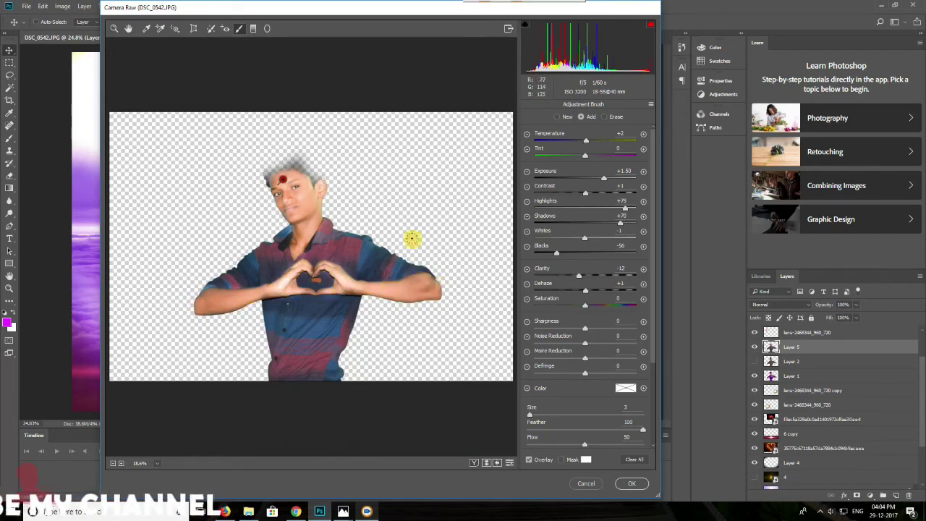
{"action": "left_click_drag", "start_coordinate": [605, 179], "coordinate": [608, 196]}
{"action": "left_click_drag", "start_coordinate": [587, 239], "coordinate": [591, 238]}
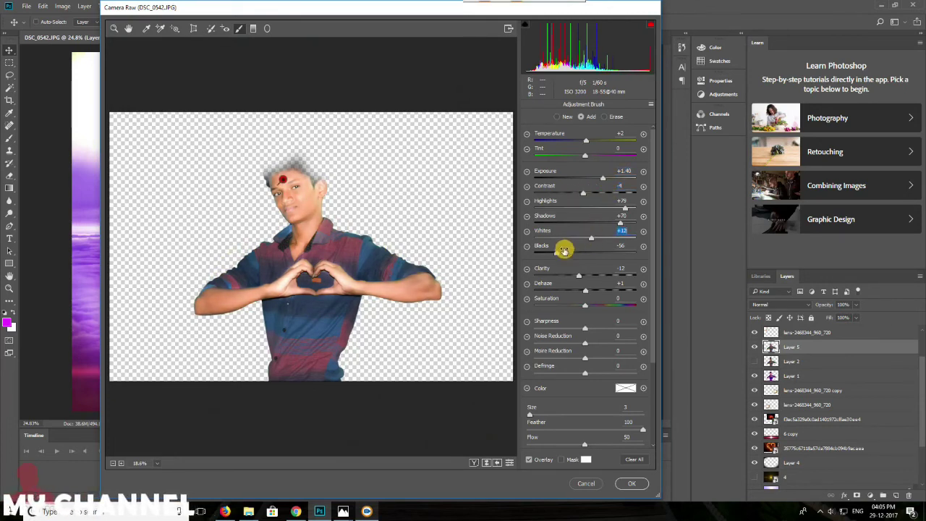
{"action": "left_click_drag", "start_coordinate": [579, 275], "coordinate": [547, 279]}
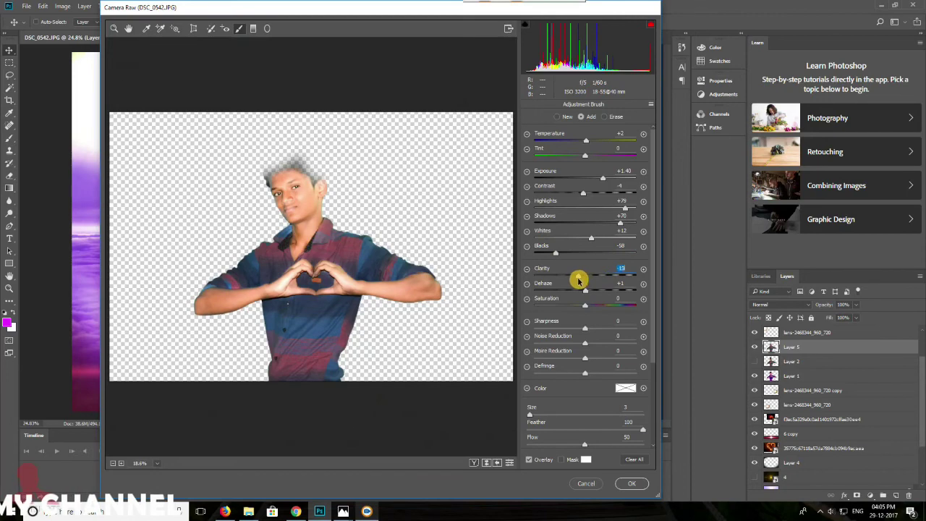
{"action": "left_click", "coordinate": [629, 483]}
{"action": "key", "text": "ctrl+minus"}
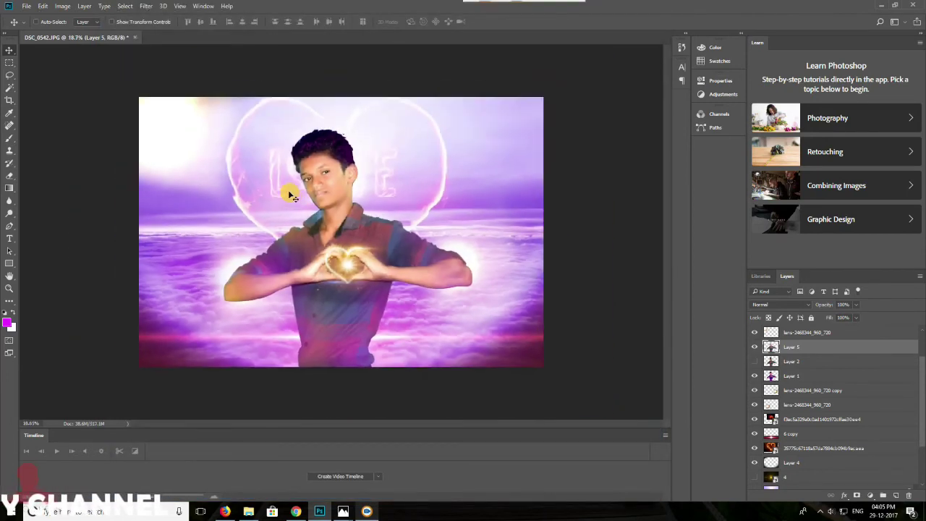
Apply Selective Color to the boy's Reds: Magenta +17, Yellow -10, Black -7
{"action": "left_click", "coordinate": [62, 6]}
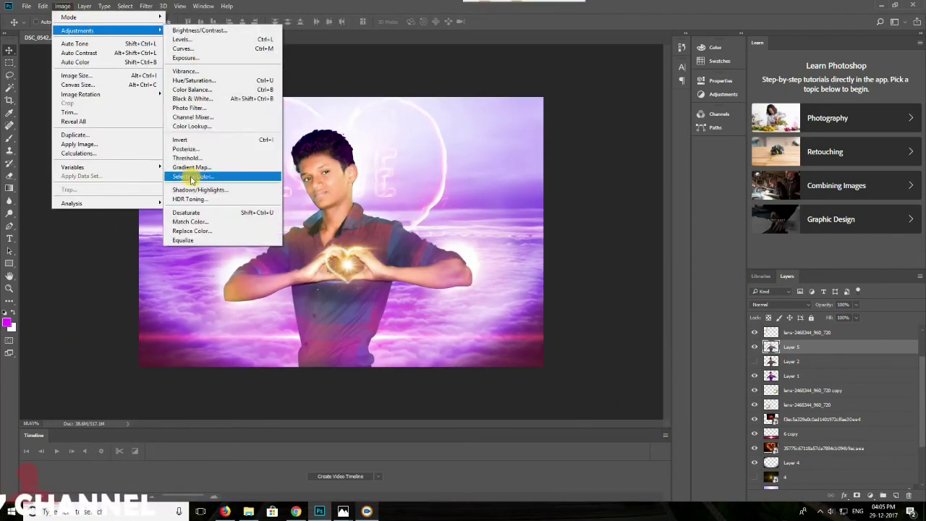
{"action": "left_click", "coordinate": [181, 177]}
{"action": "left_click_drag", "start_coordinate": [97, 275], "coordinate": [112, 234]}
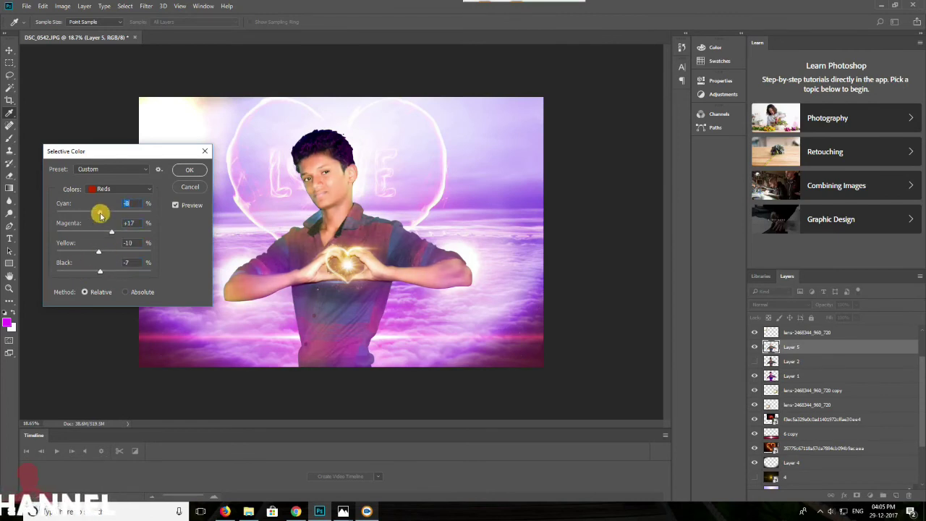
{"action": "key", "text": "Return"}
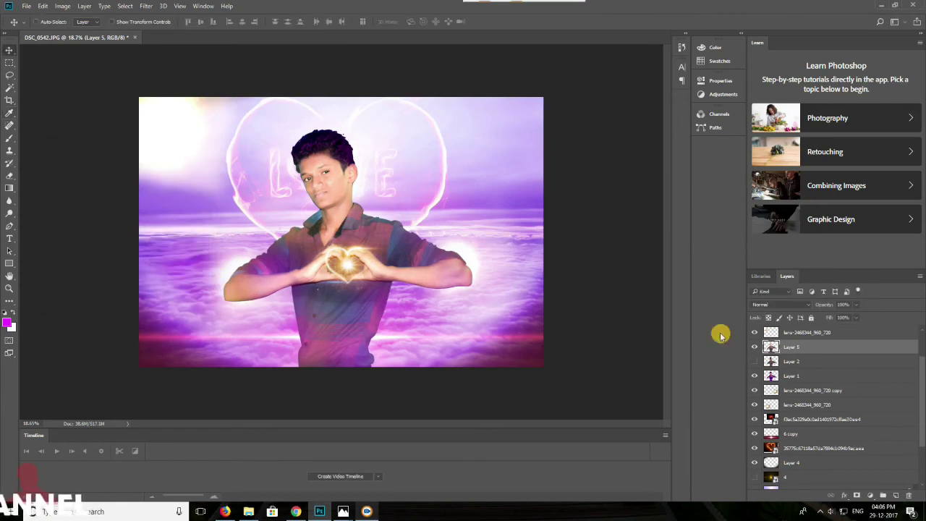
Erase the shirt's bottom edge and preview Brightness 2, Contrast -16 on the boy's layer
{"action": "key", "text": "e"}
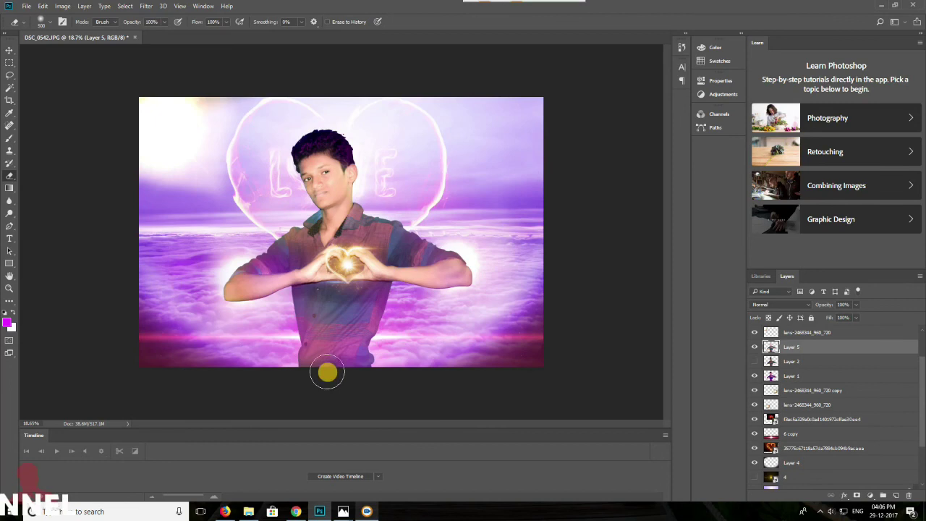
{"action": "left_click_drag", "start_coordinate": [378, 355], "coordinate": [302, 357]}
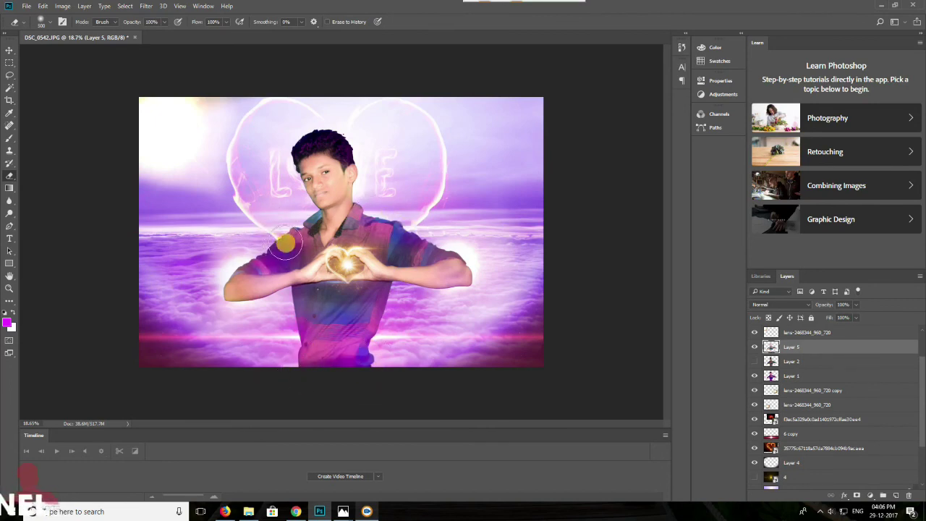
{"action": "left_click", "coordinate": [63, 6]}
{"action": "mouse_move", "coordinate": [77, 30]}
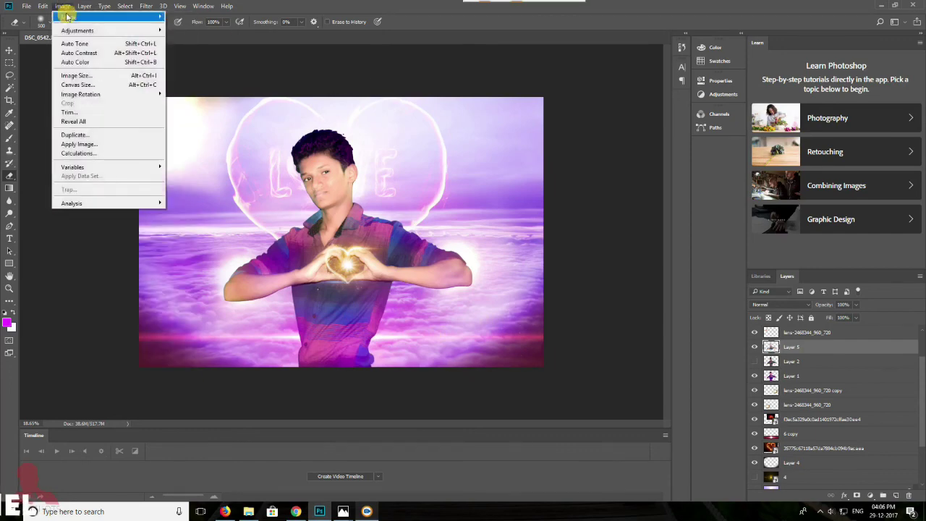
{"action": "left_click", "coordinate": [177, 33]}
{"action": "mouse_move", "coordinate": [447, 173]}
{"action": "left_mouse_down"}
{"action": "mouse_move", "coordinate": [408, 187]}
{"action": "mouse_move", "coordinate": [441, 167]}
{"action": "mouse_move", "coordinate": [424, 190]}
{"action": "left_mouse_up"}
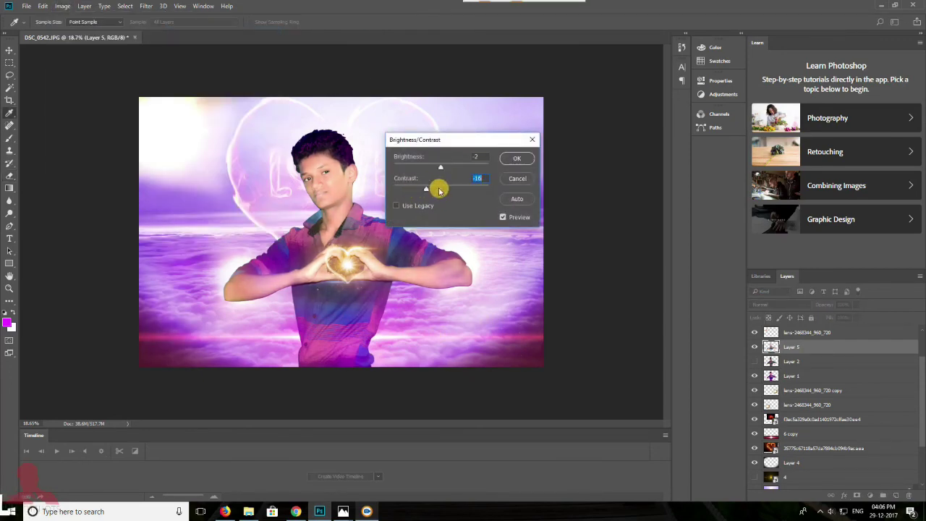